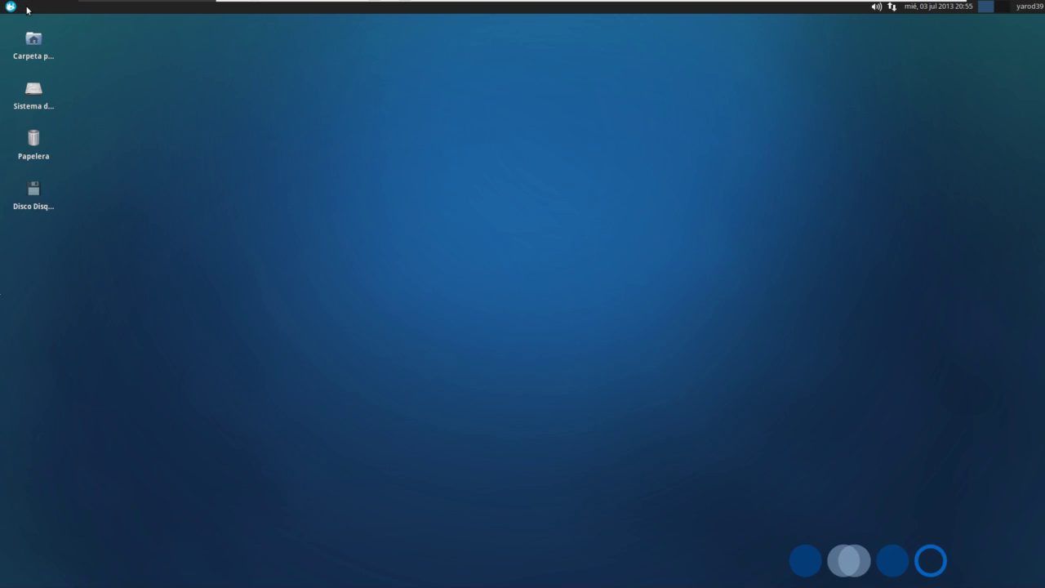
# Add the "Menú de aplicaciones" element to the desktop's top panel.
pyautogui.rightClick(27, 10)
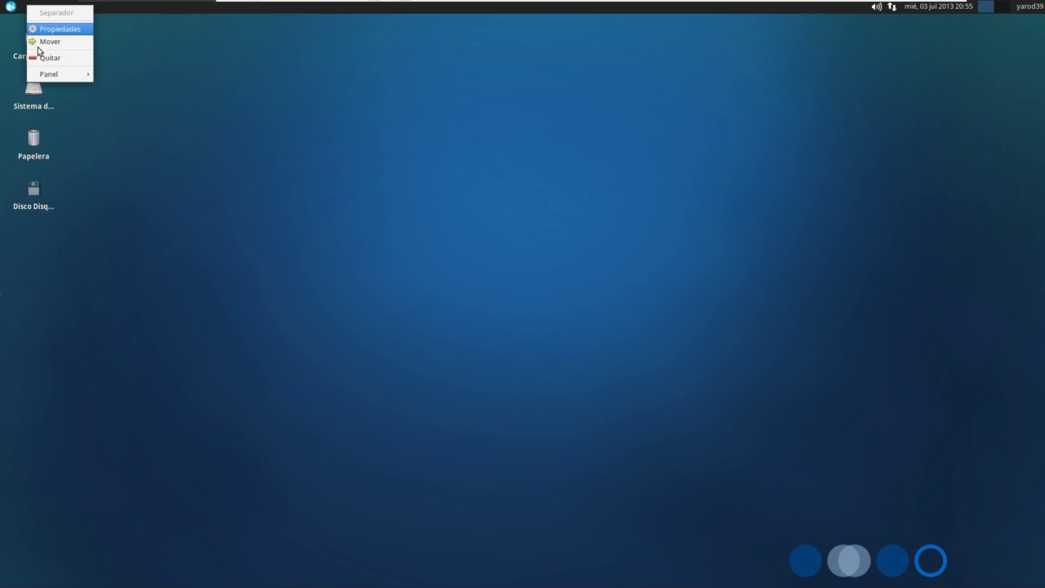
pyautogui.moveTo(47, 78)
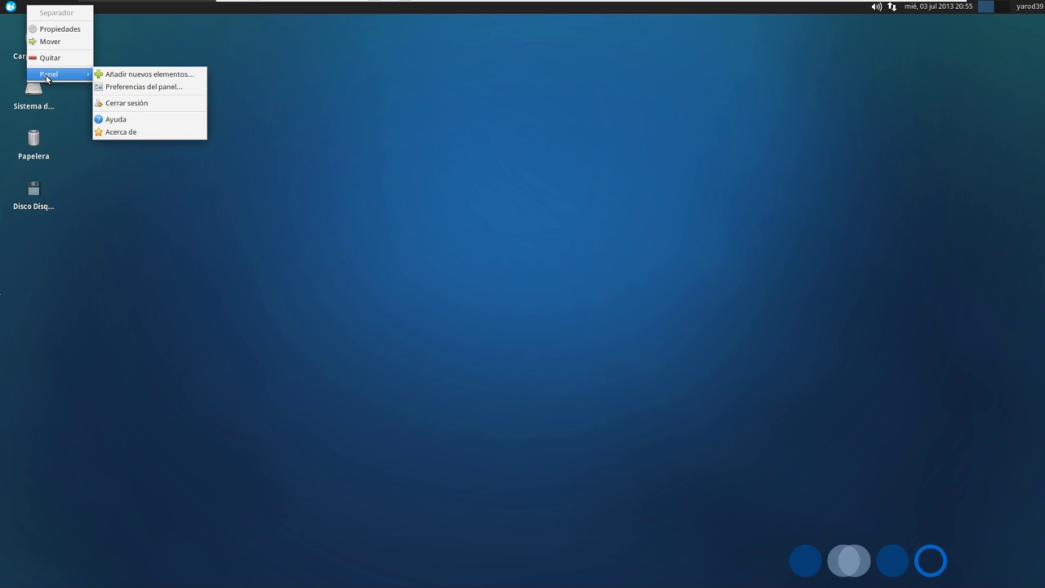
pyautogui.click(116, 74)
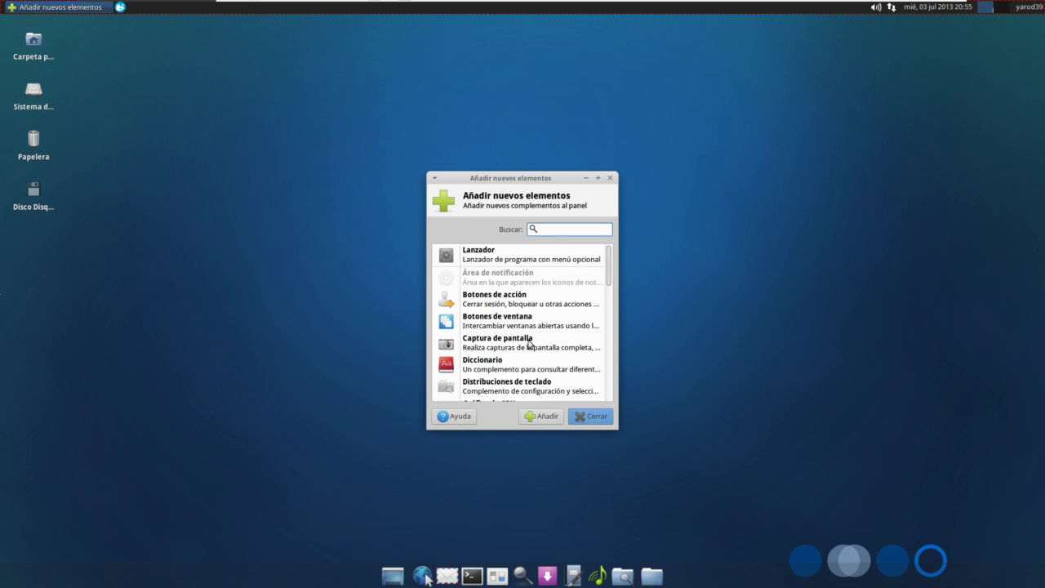
pyautogui.scroll(-2, 520, 344)
pyautogui.scroll(-2, 520, 344)
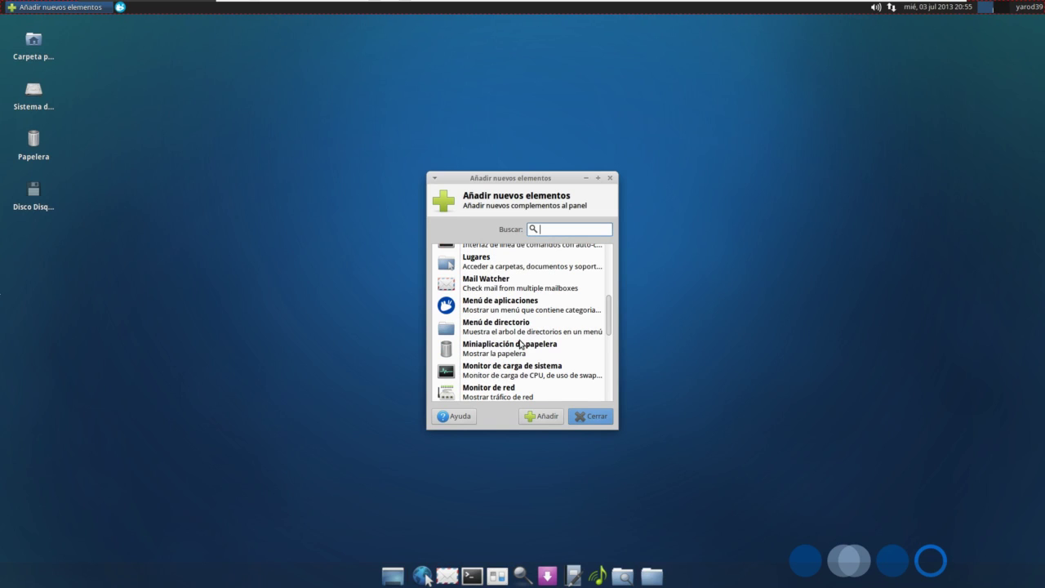
pyautogui.click(498, 311)
pyautogui.click(541, 416)
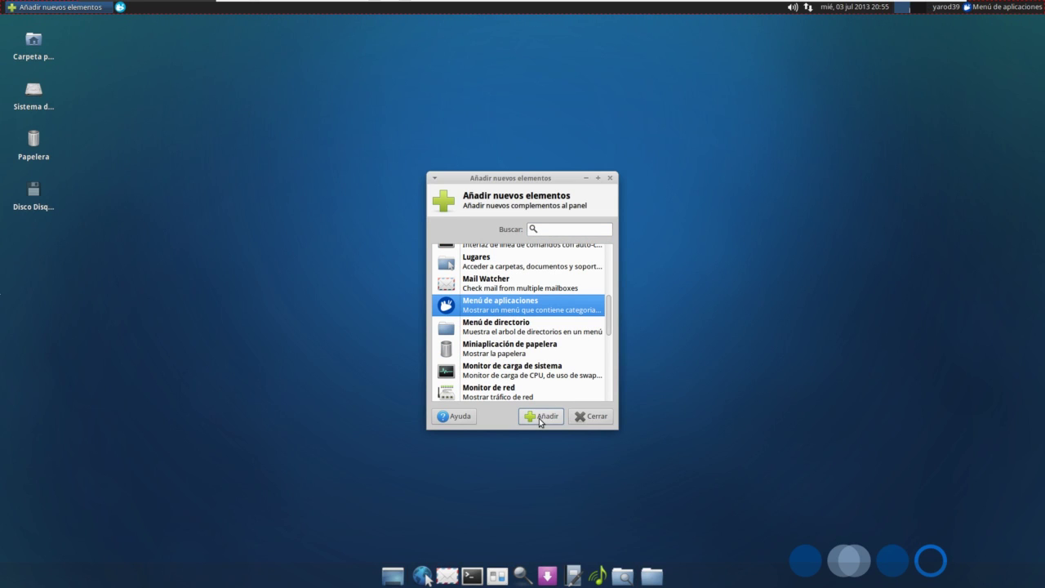
pyautogui.click(591, 421)
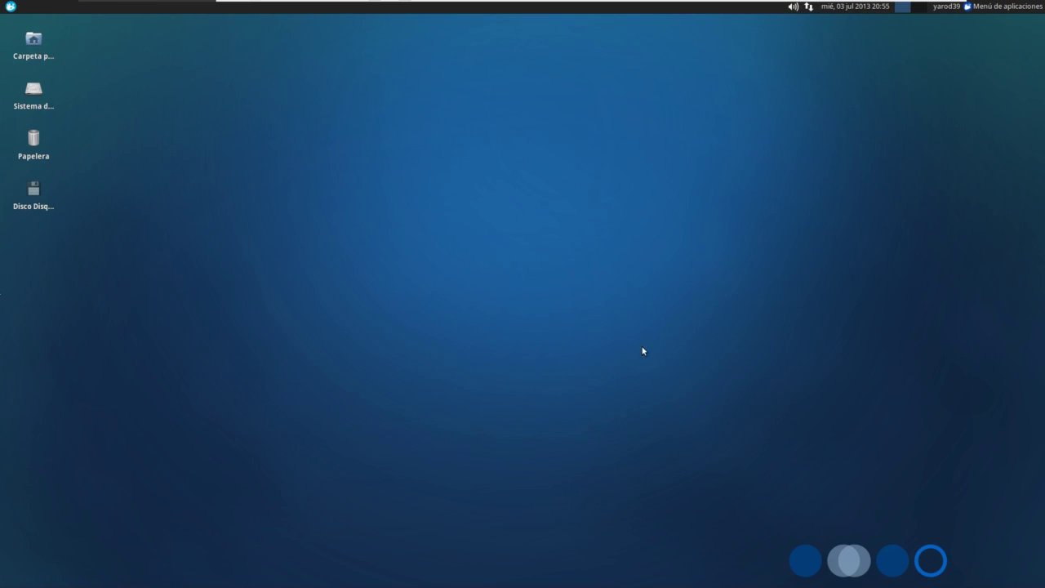
# Move the "Menú de aplicaciones" element to the start of the panel, beside the existing start menu icon.
pyautogui.rightClick(989, 10)
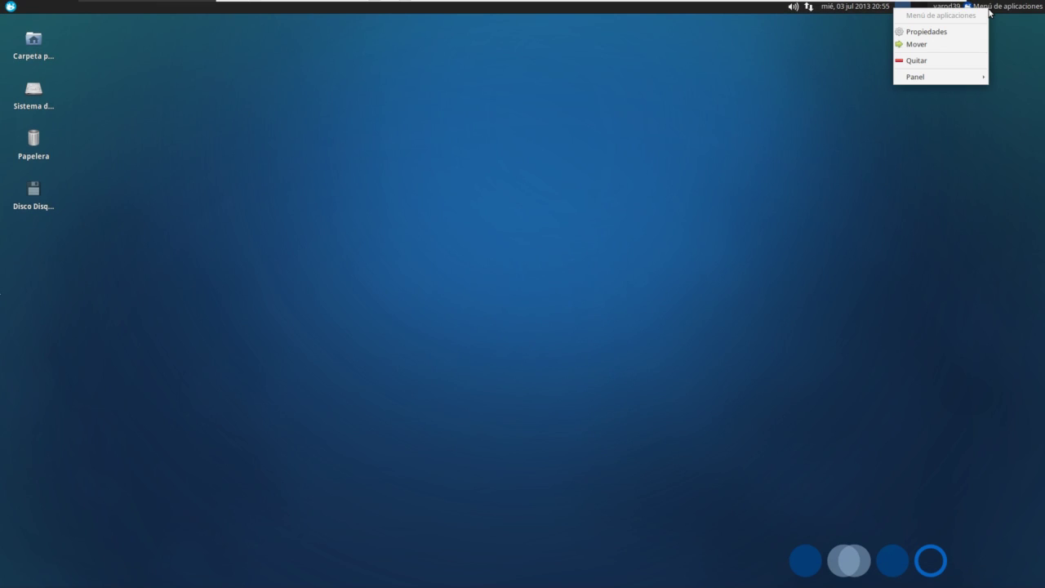
pyautogui.click(964, 45)
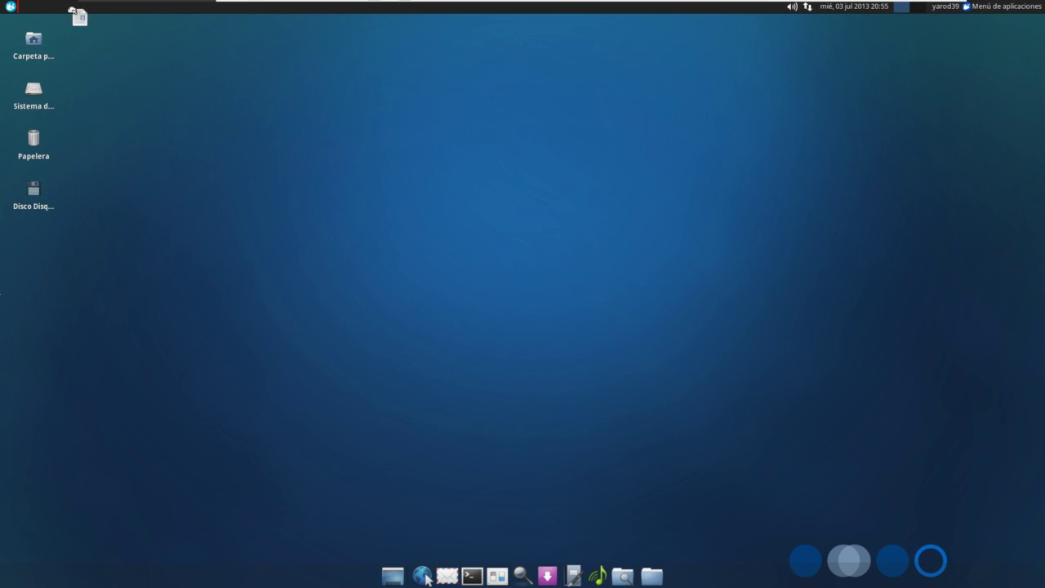
pyautogui.click(34, 10)
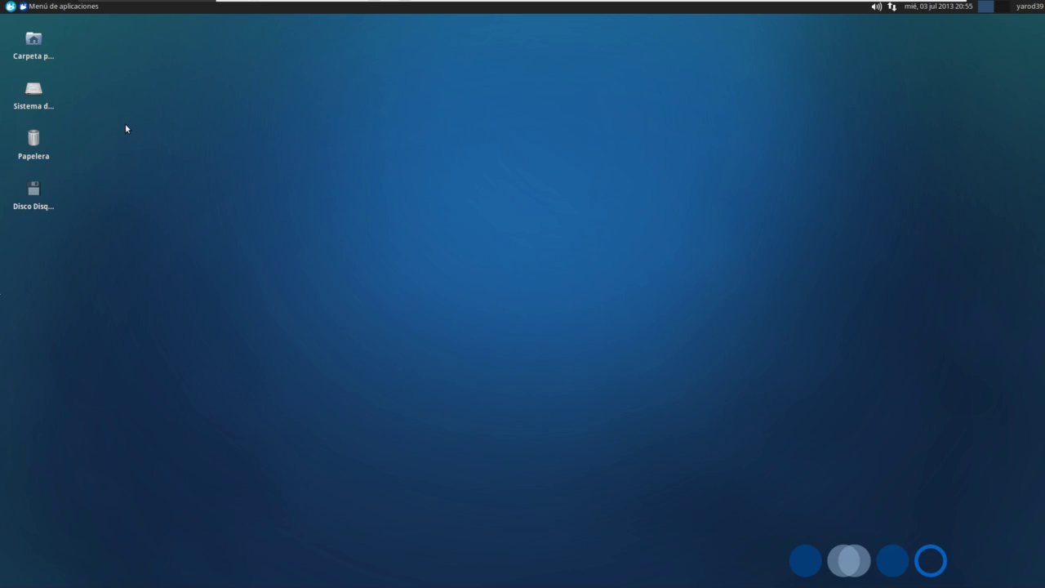
# Look over the entries of the classic "Menú de aplicaciones" and check the desktop's context menu.
pyautogui.click(53, 7)
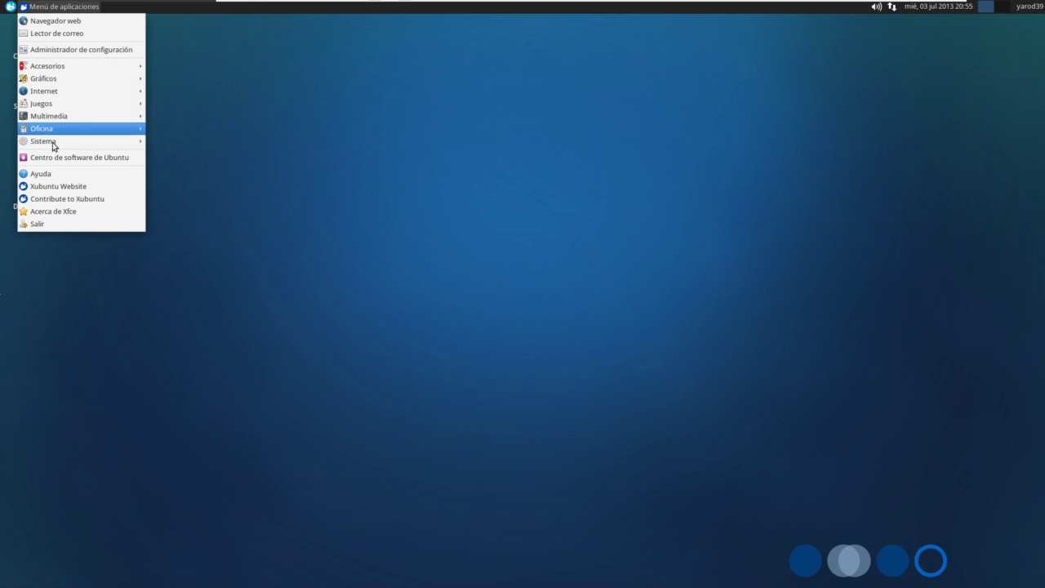
pyautogui.click(354, 183)
pyautogui.rightClick(354, 182)
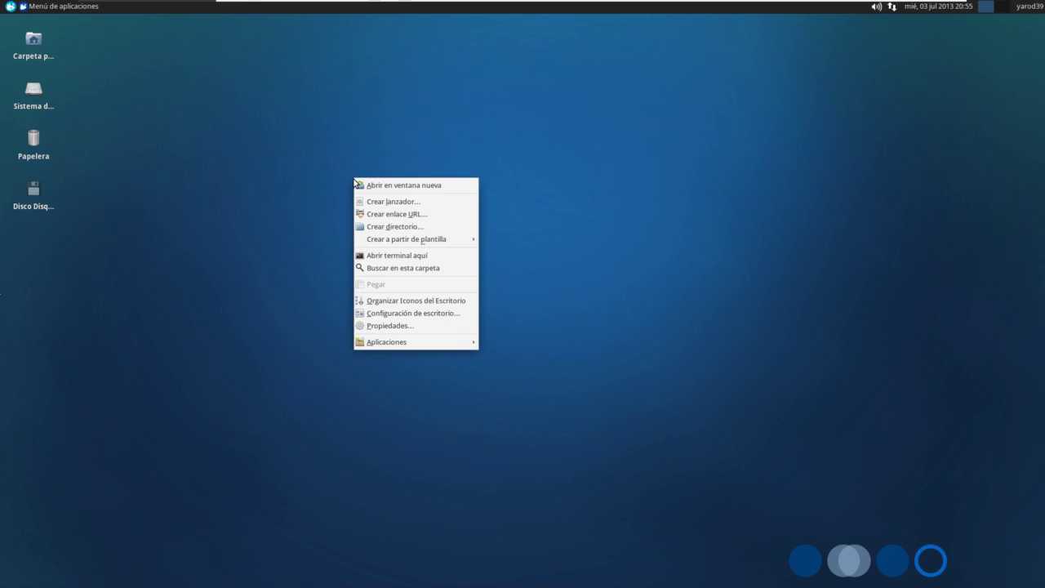
pyautogui.click(273, 174)
pyautogui.click(73, 7)
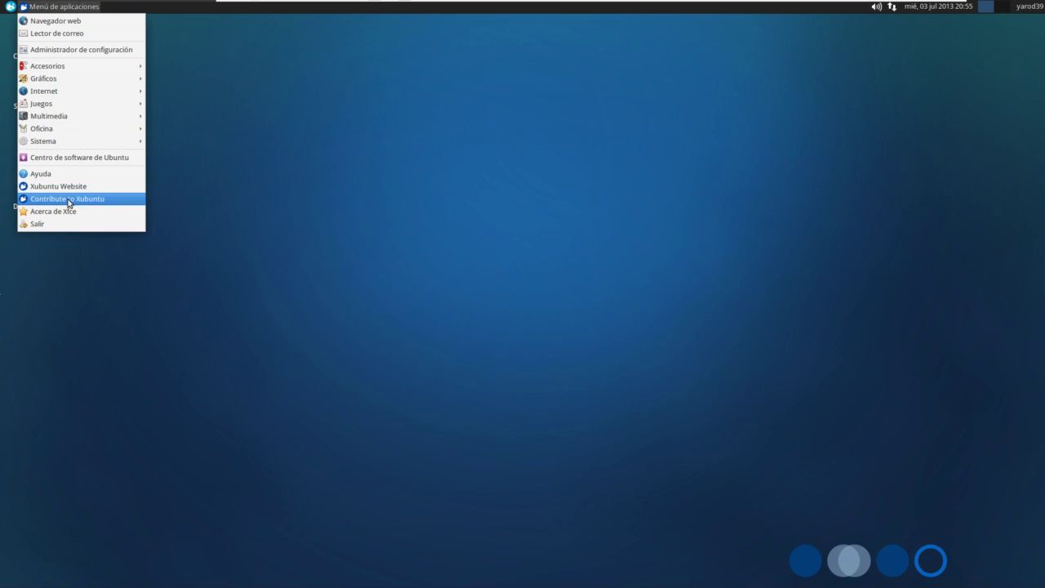
pyautogui.click(79, 255)
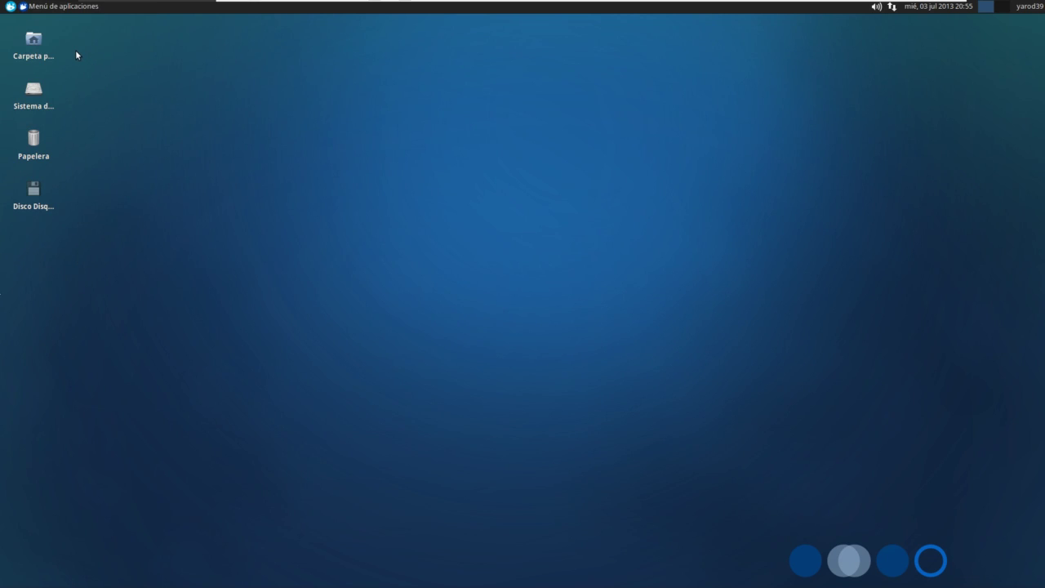
# Browse the searchable start menu's categories, from Favoritos and Usados Recientemente through Todo to Sistema, to examine the applications in each.
pyautogui.click(11, 8)
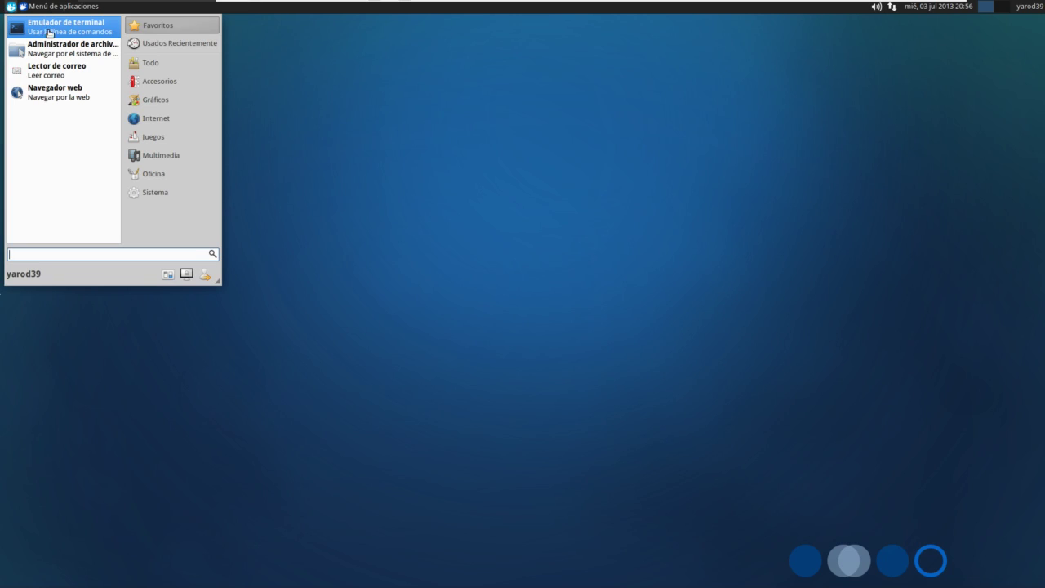
pyautogui.click(147, 46)
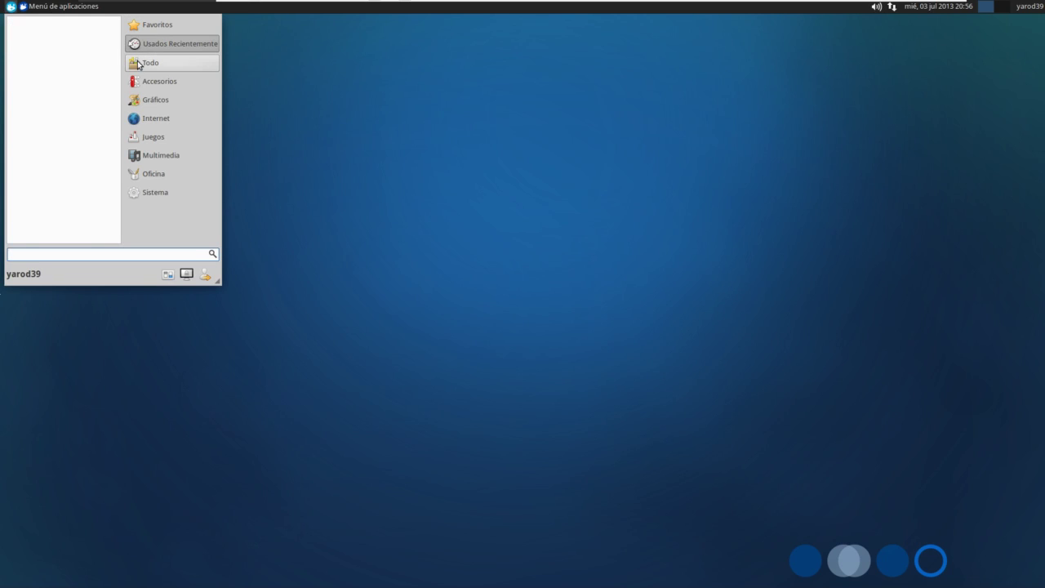
pyautogui.click(140, 64)
pyautogui.click(138, 84)
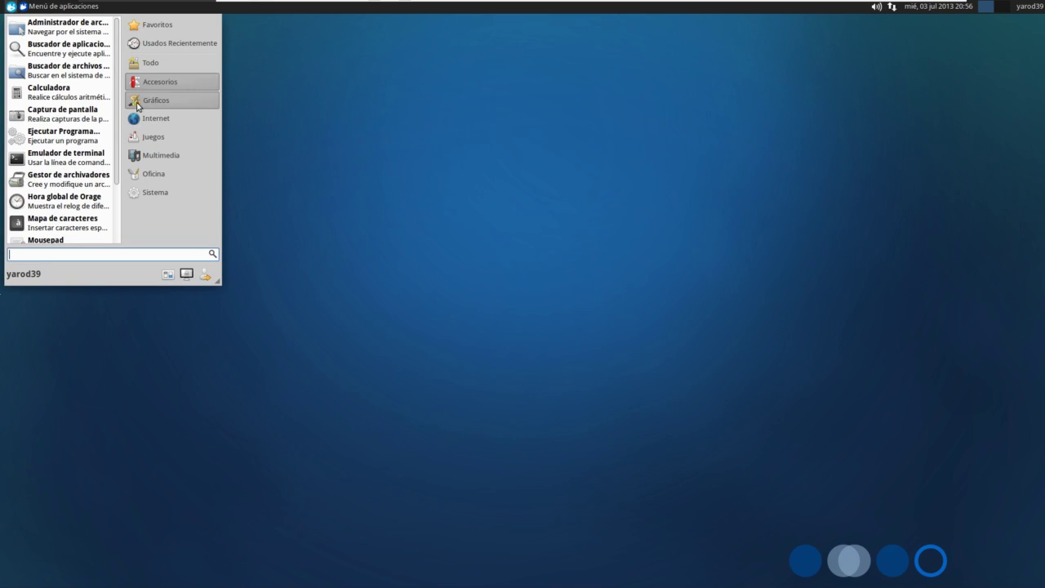
pyautogui.click(138, 103)
pyautogui.click(138, 119)
pyautogui.click(138, 137)
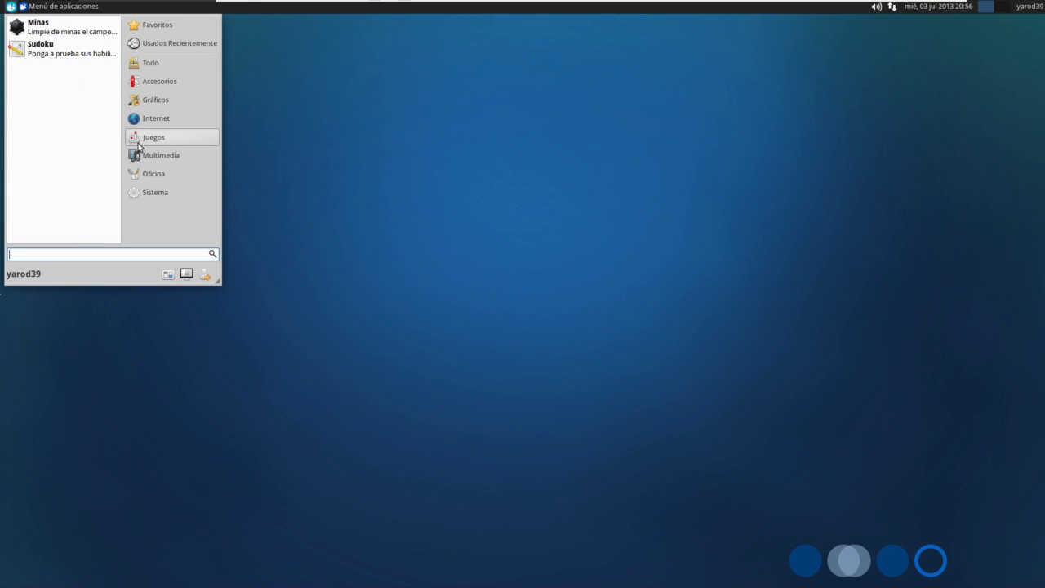
pyautogui.click(138, 155)
pyautogui.click(138, 173)
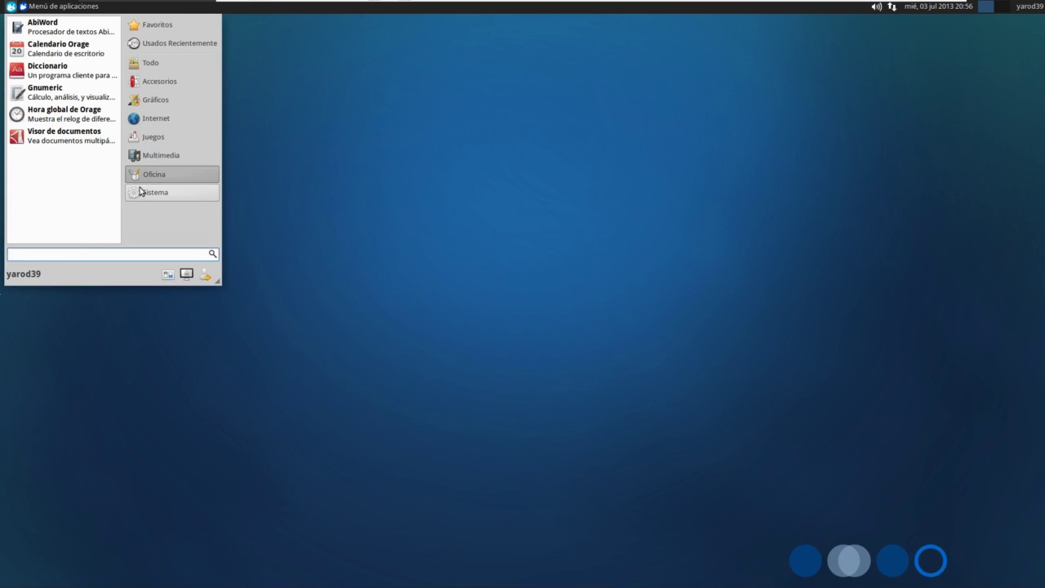
pyautogui.click(139, 191)
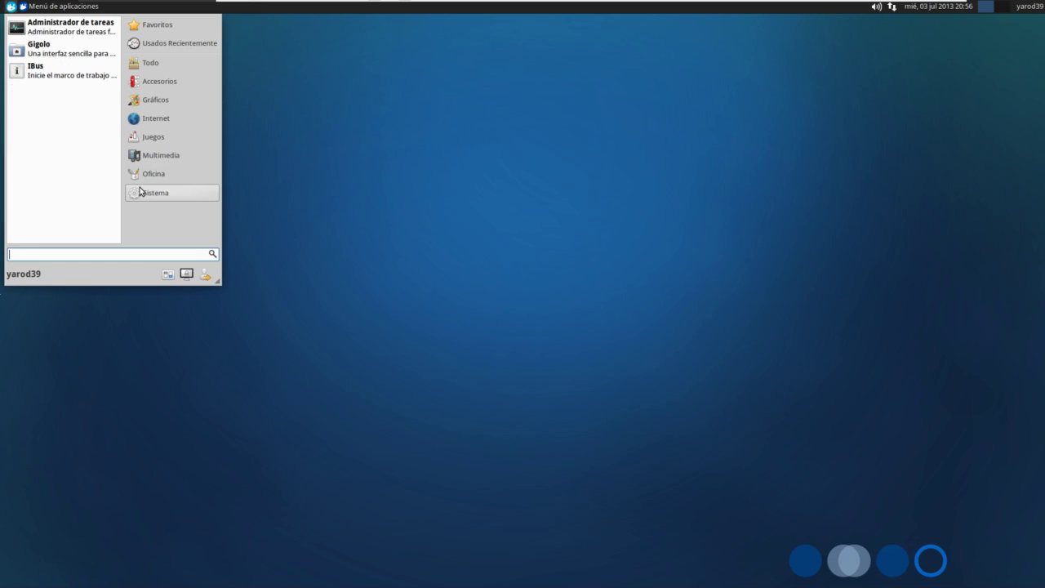
pyautogui.click(153, 31)
pyautogui.click(152, 45)
pyautogui.click(145, 64)
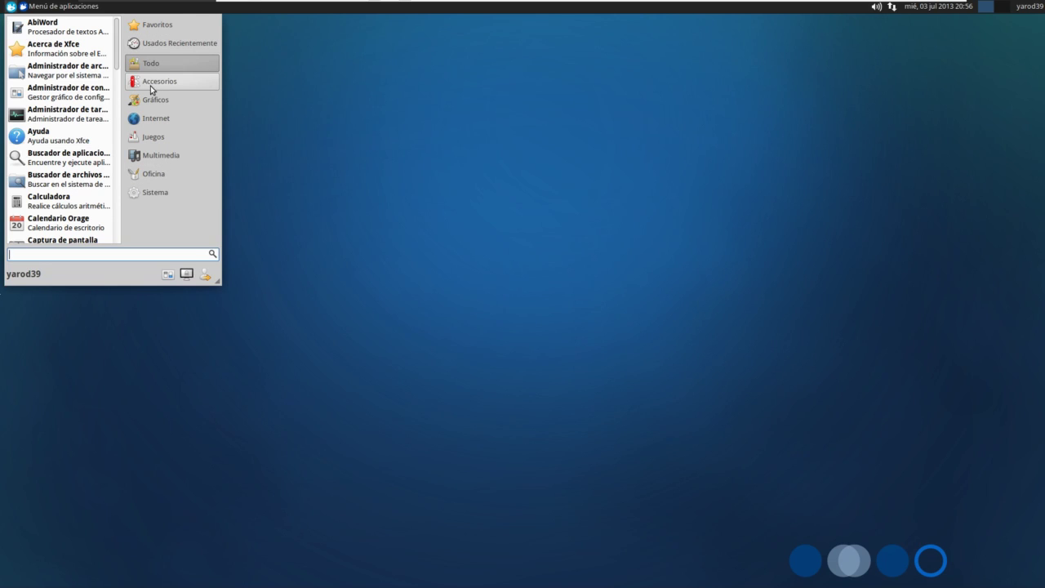
pyautogui.click(152, 82)
pyautogui.click(149, 100)
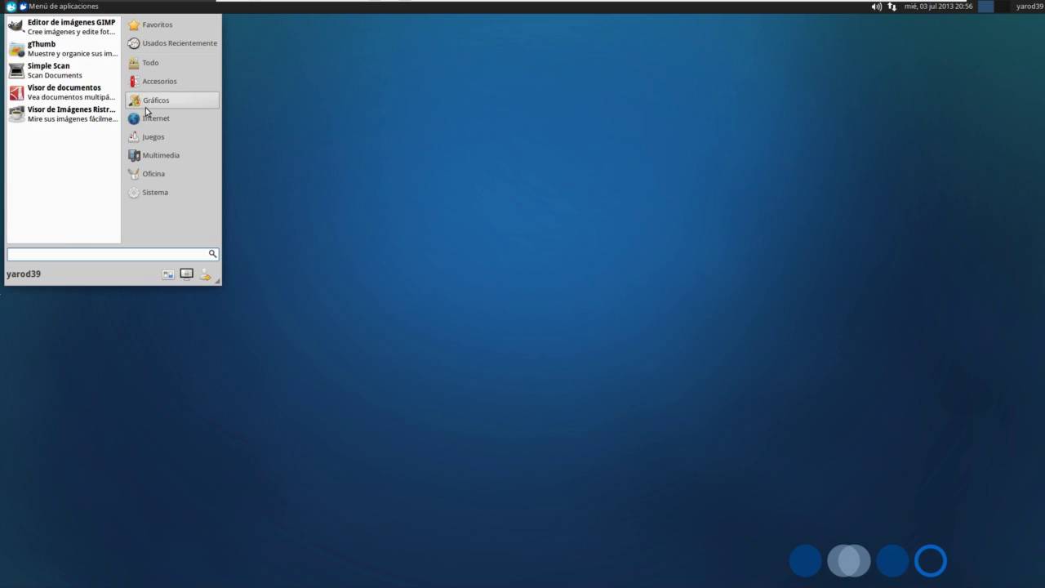
pyautogui.click(147, 119)
pyautogui.click(145, 137)
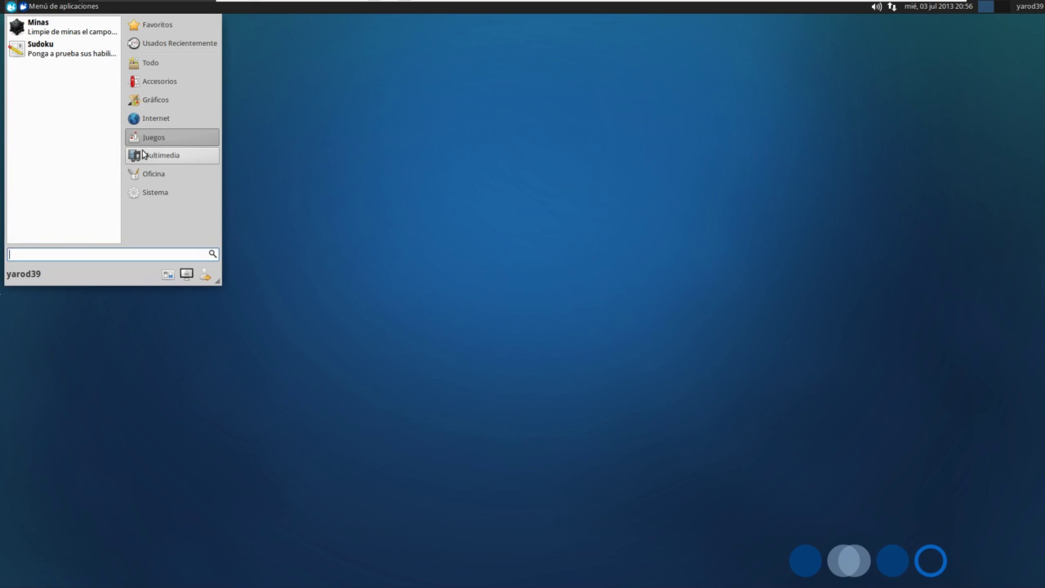
pyautogui.click(145, 155)
pyautogui.click(145, 173)
pyautogui.click(150, 193)
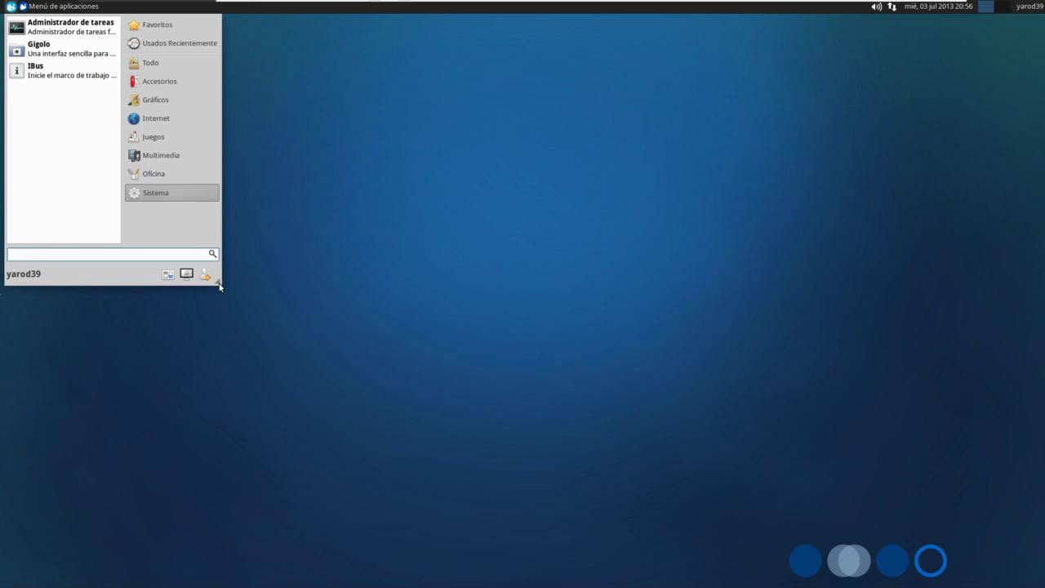
# Enlarge the searchable start menu's window in width and height, and compare it with the classic "Menú de aplicaciones".
pyautogui.moveTo(214, 278); pyautogui.dragTo(310, 354)
pyautogui.click(60, 8)
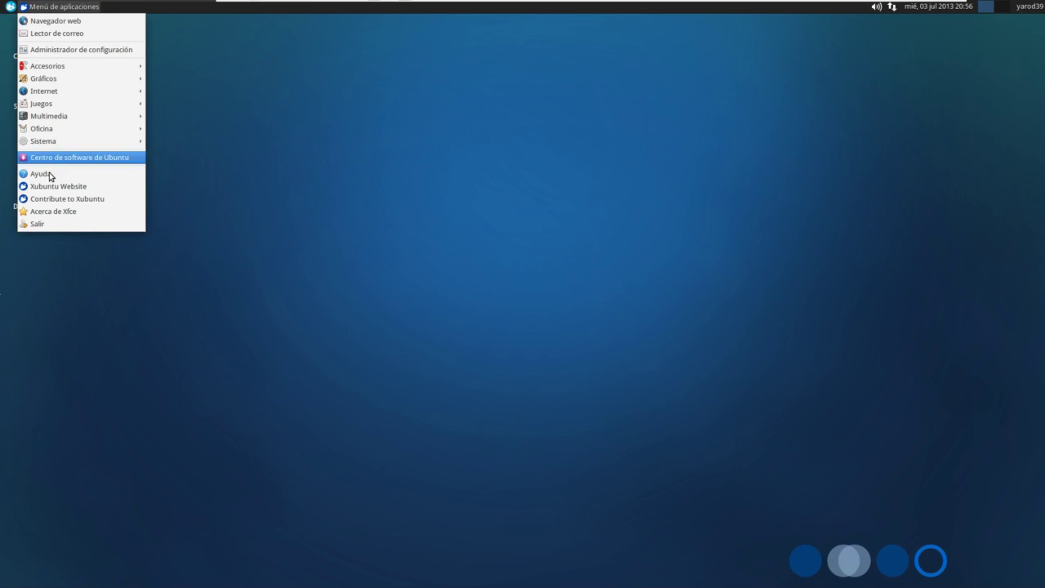
pyautogui.click(57, 255)
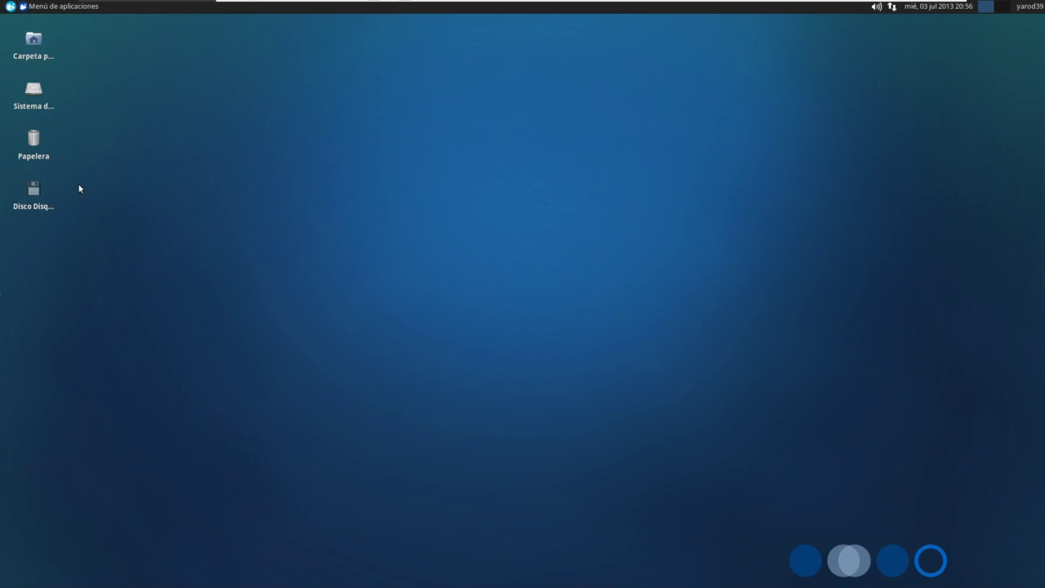
# Remove the "Menú de aplicaciones" element from the panel.
pyautogui.rightClick(36, 11)
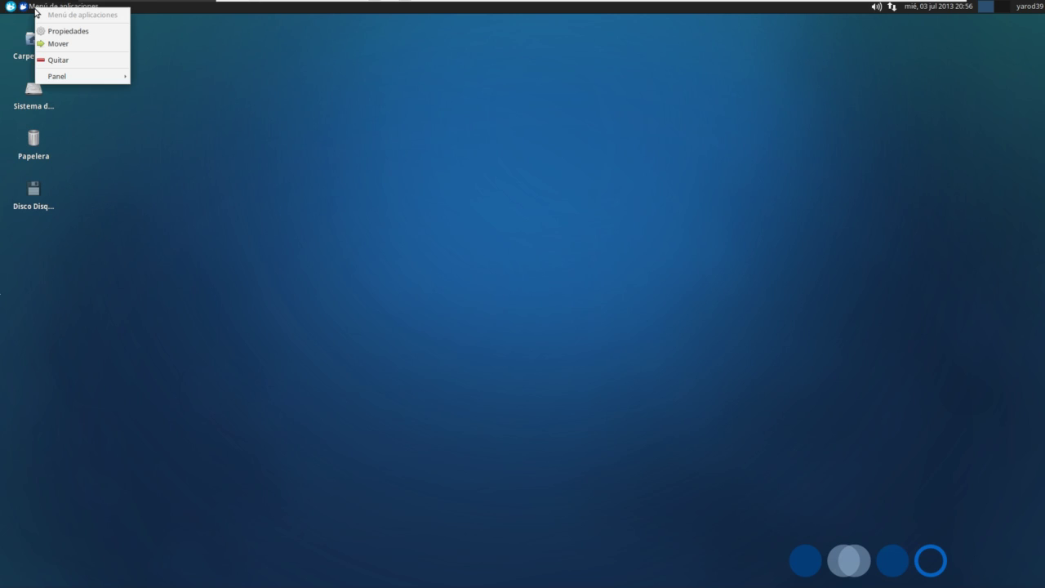
pyautogui.click(53, 59)
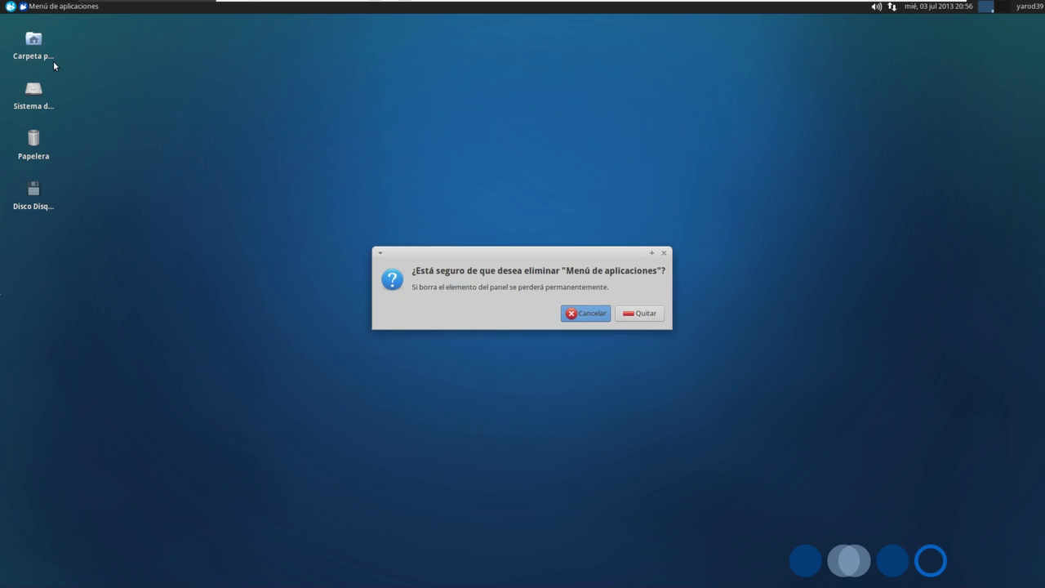
pyautogui.click(649, 314)
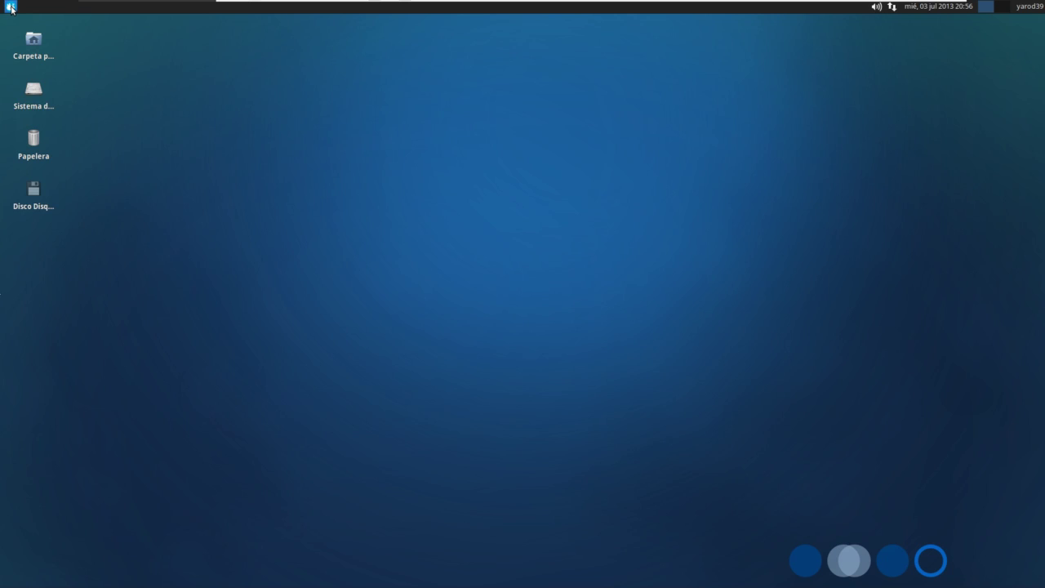
# Launch "Emulador de terminal" from the start menu's favourites.
pyautogui.click(12, 10)
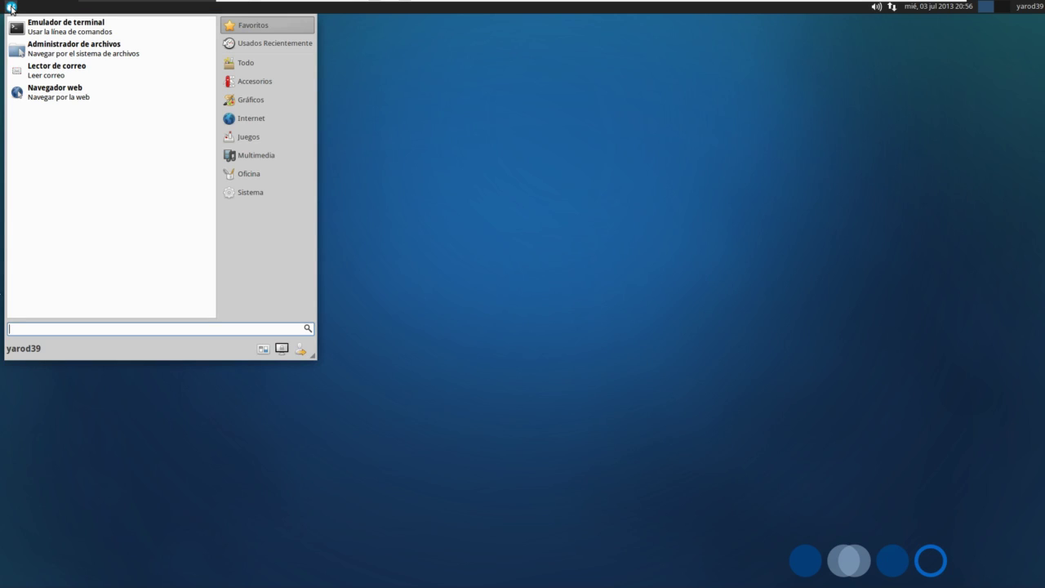
pyautogui.click(45, 31)
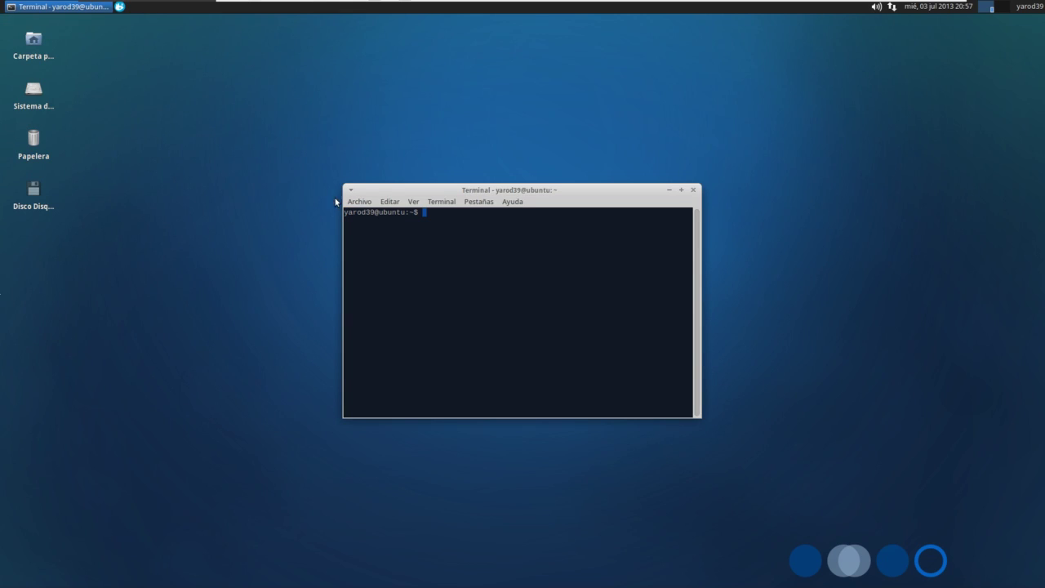
# Set the terminal's font size to 22 in its appearance preferences, and move the enlarged terminal window fully into view on the desktop.
pyautogui.click(442, 202)
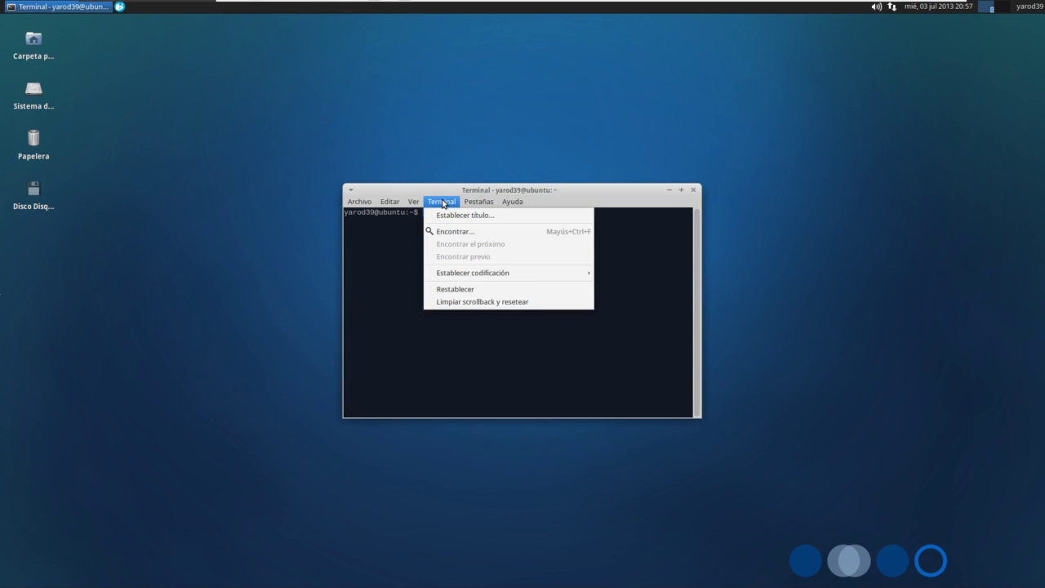
pyautogui.moveTo(400, 204)
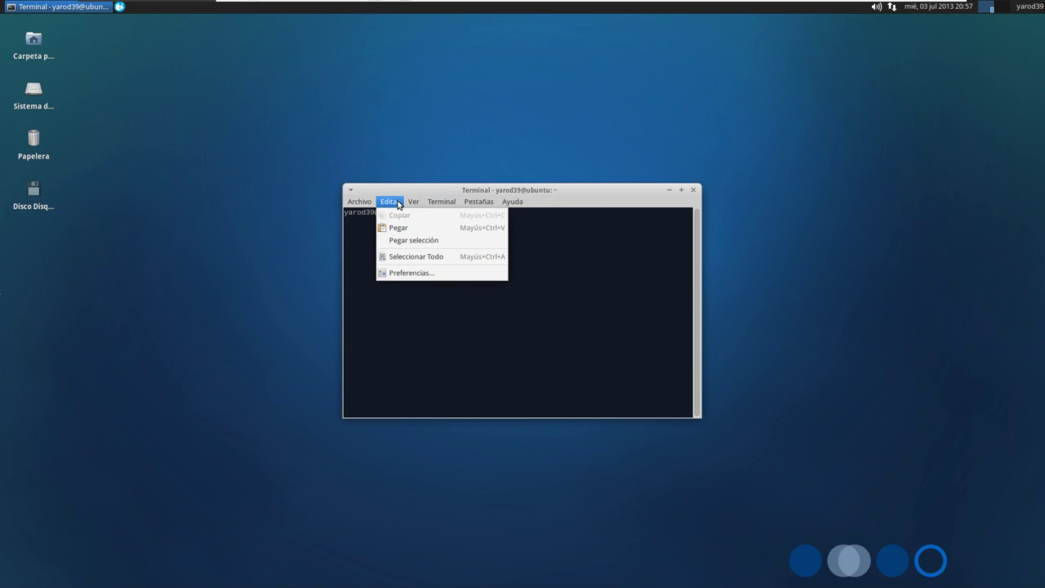
pyautogui.click(400, 273)
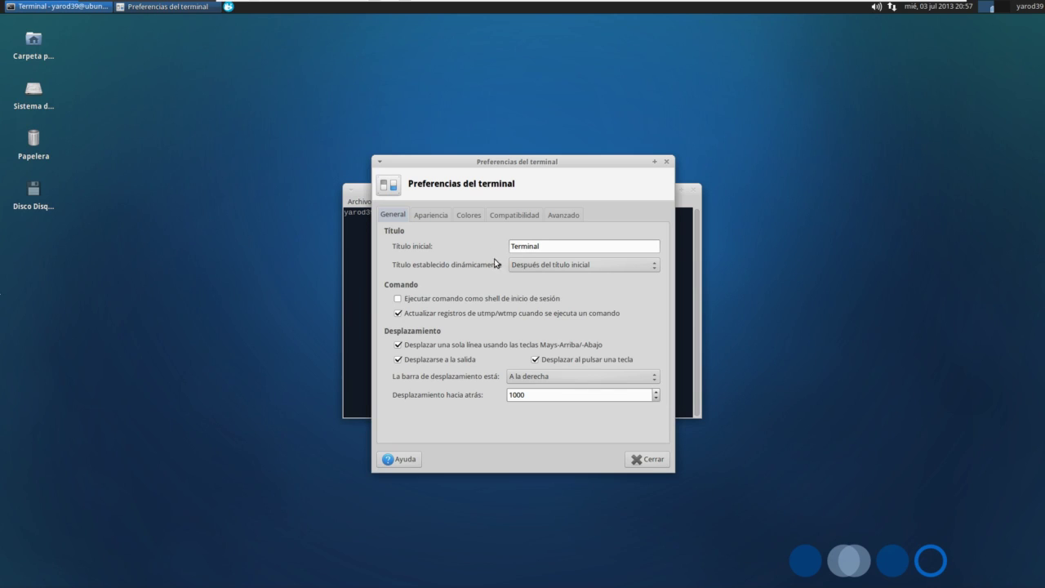
pyautogui.click(436, 216)
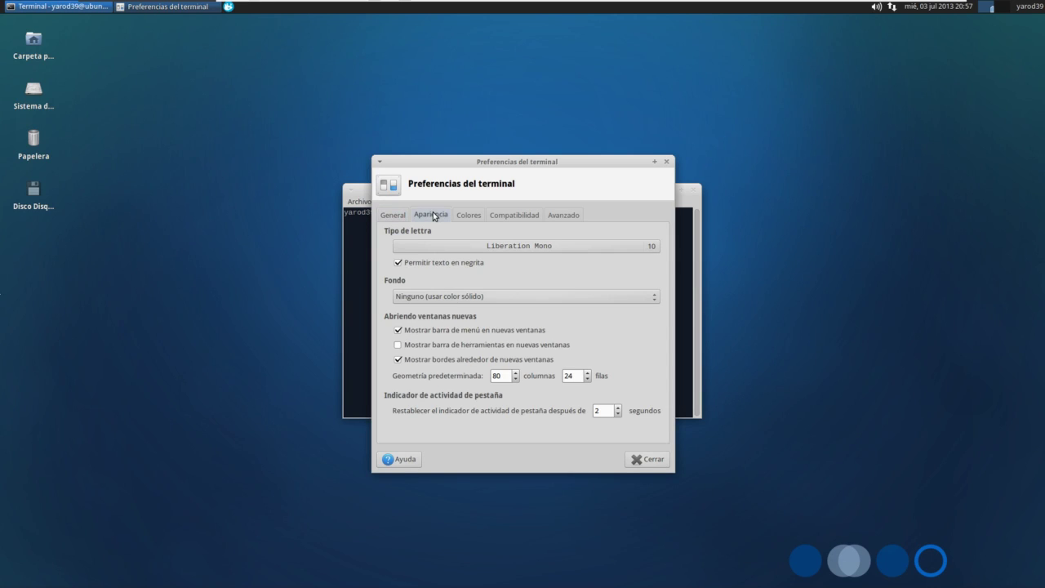
pyautogui.click(509, 248)
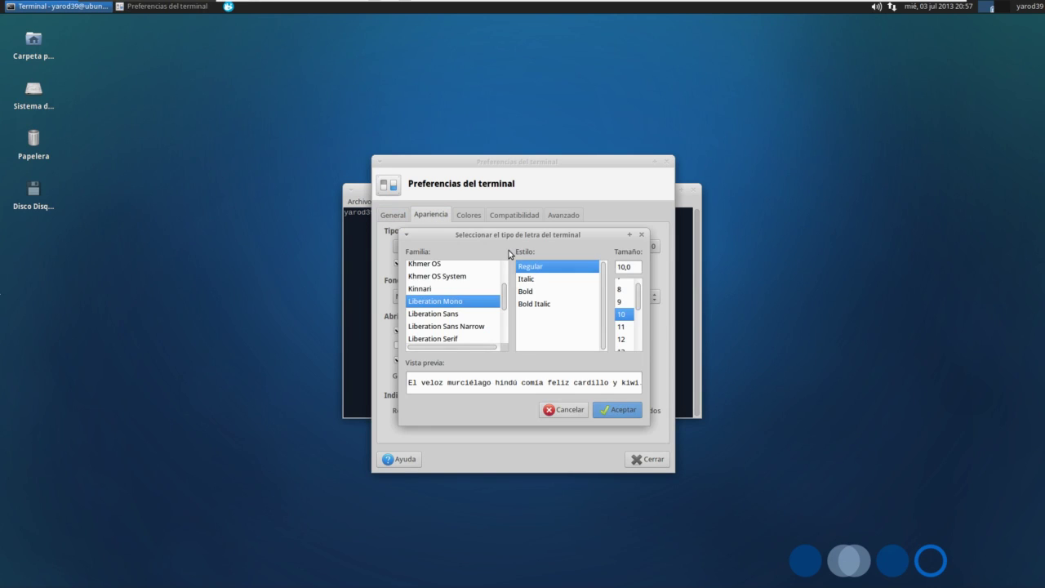
pyautogui.moveTo(641, 309); pyautogui.dragTo(642, 327)
pyautogui.click(626, 328)
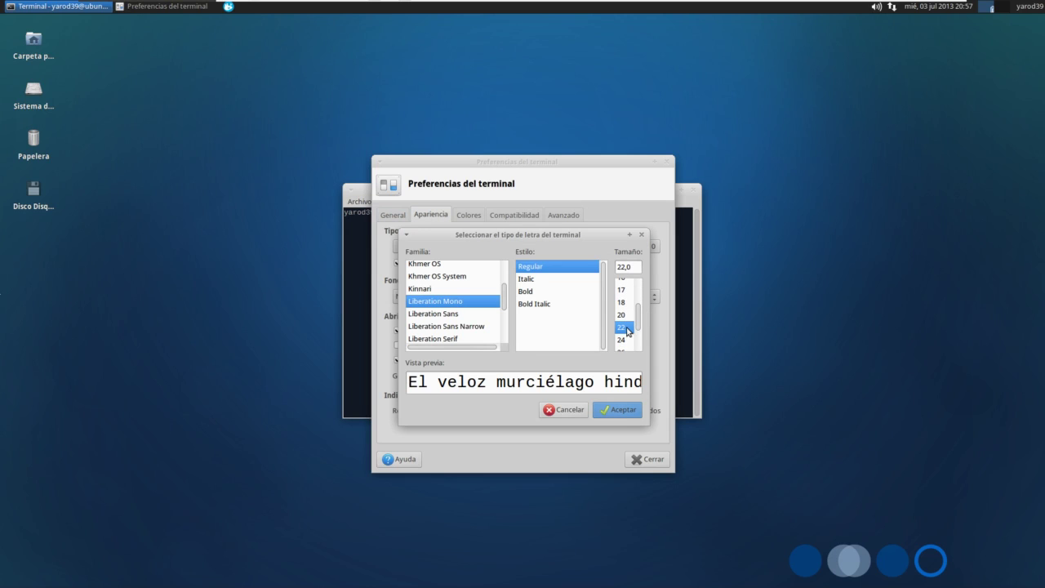
pyautogui.click(618, 410)
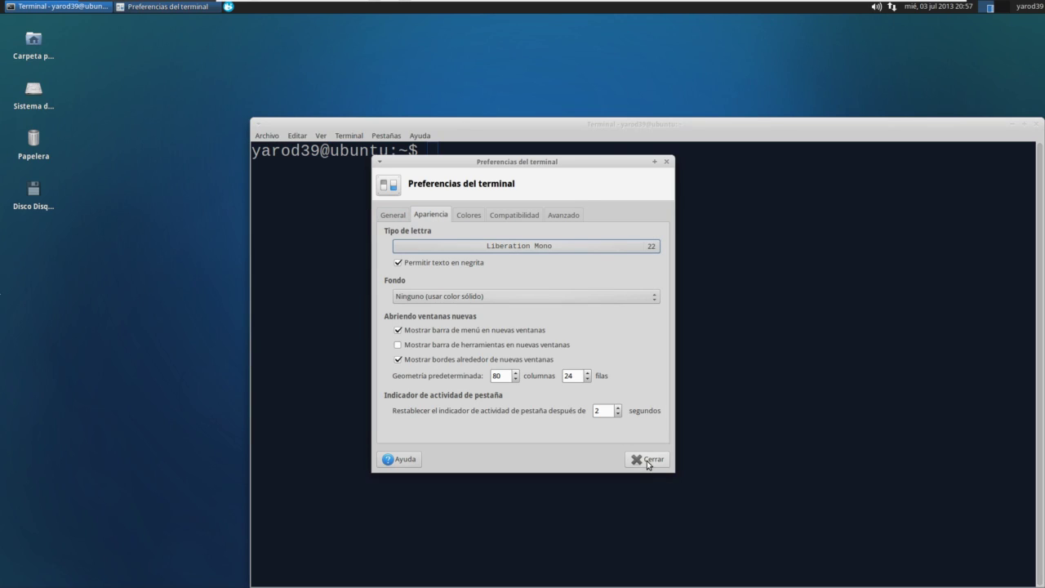
pyautogui.click(650, 460)
pyautogui.moveTo(577, 128); pyautogui.dragTo(420, 50)
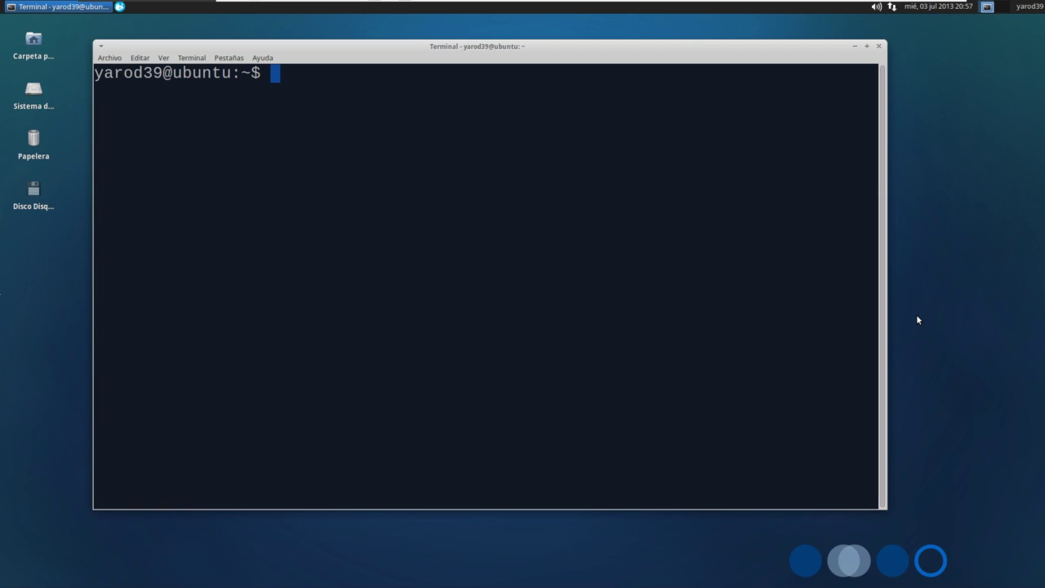
# Run "sudo add-apt-repository ppa:gottcode/gcppa", enter the sudo password, and accept adding the PPA.
pyautogui.write('sudo')
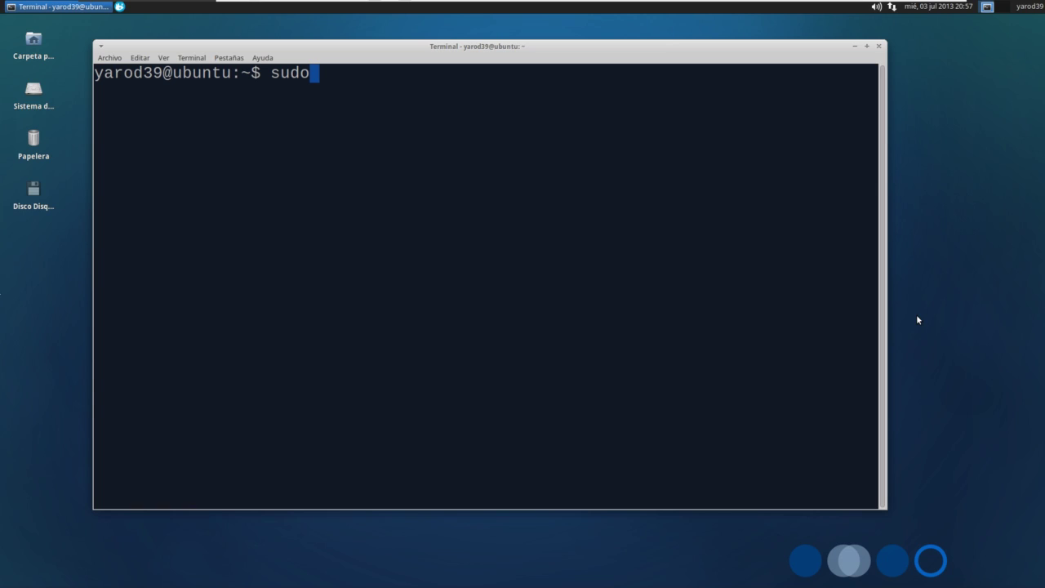
pyautogui.write(' add')
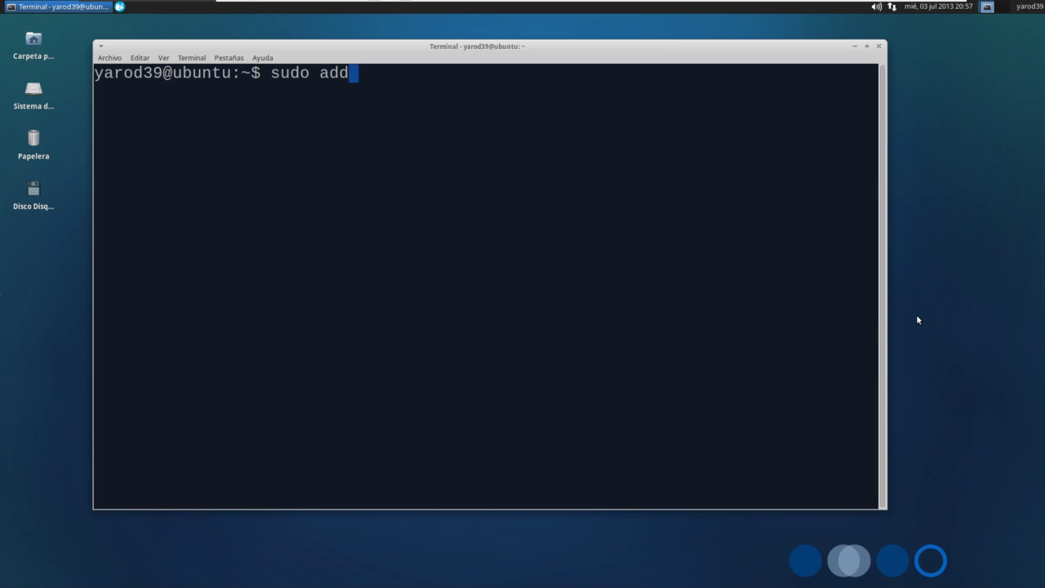
pyautogui.write('-apt-')
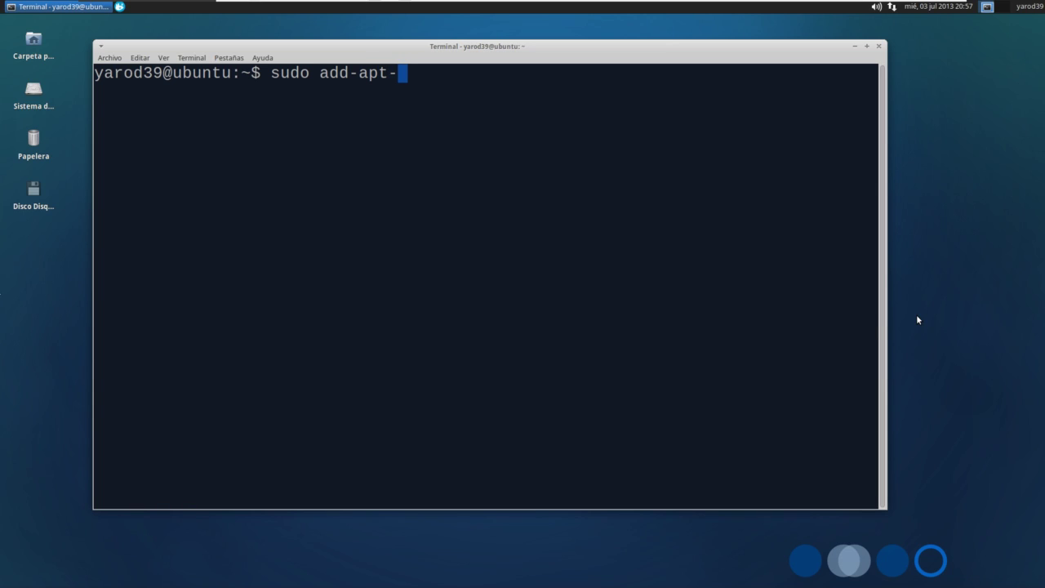
pyautogui.write('reposi')
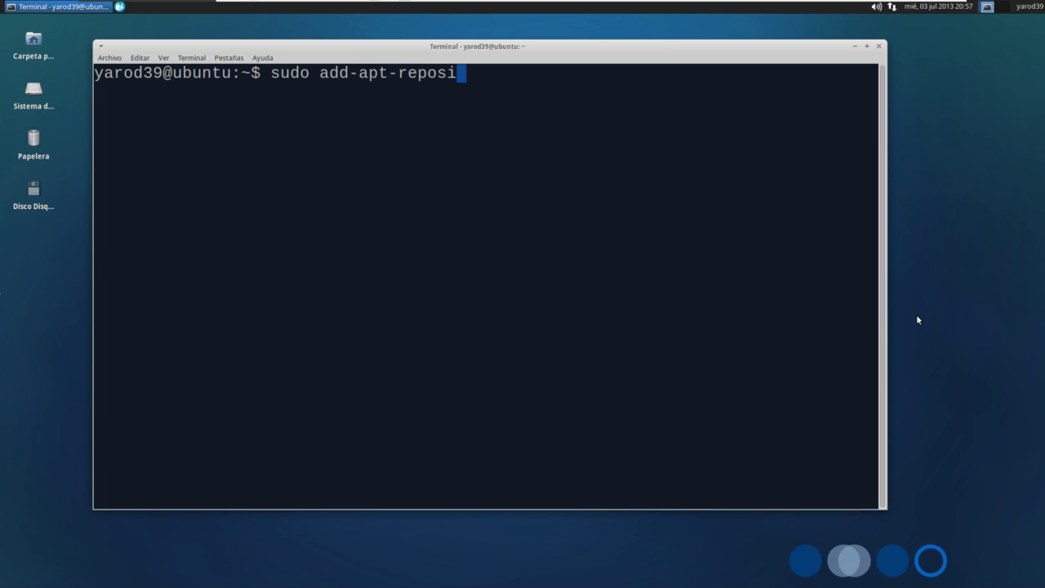
pyautogui.write('tory ppa:')
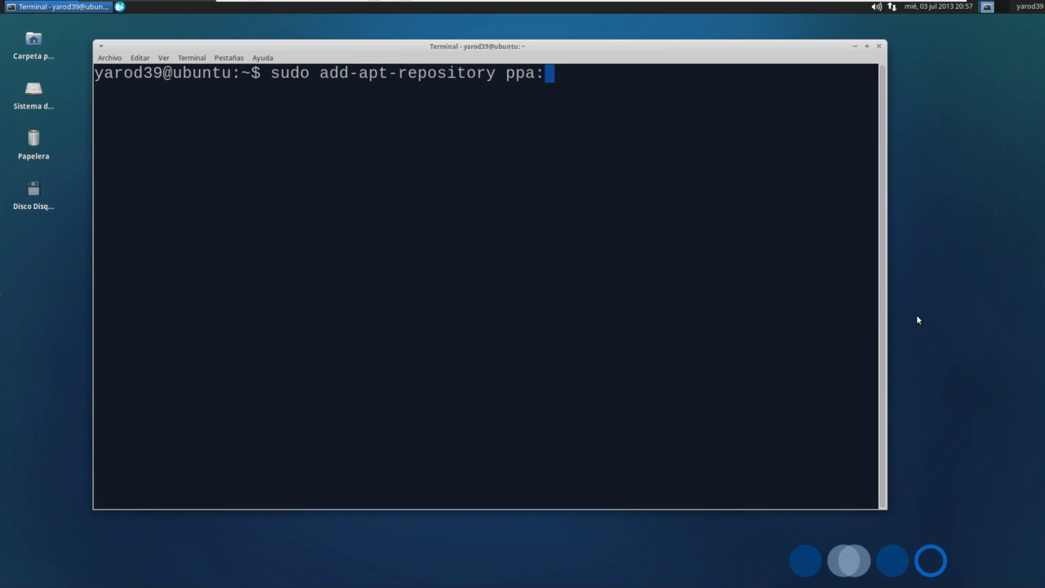
pyautogui.write('gott')
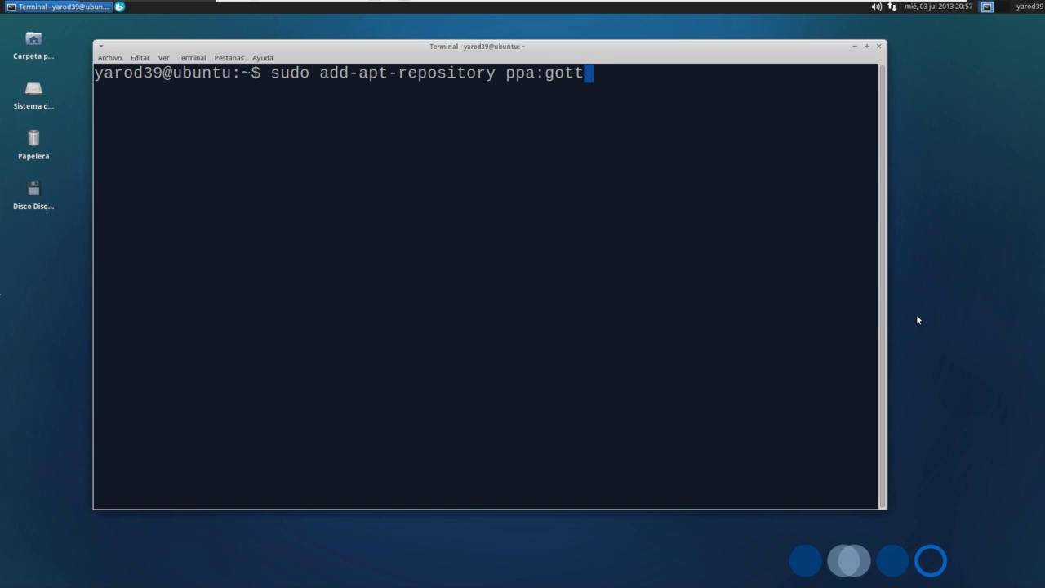
pyautogui.write('code/gcppa')
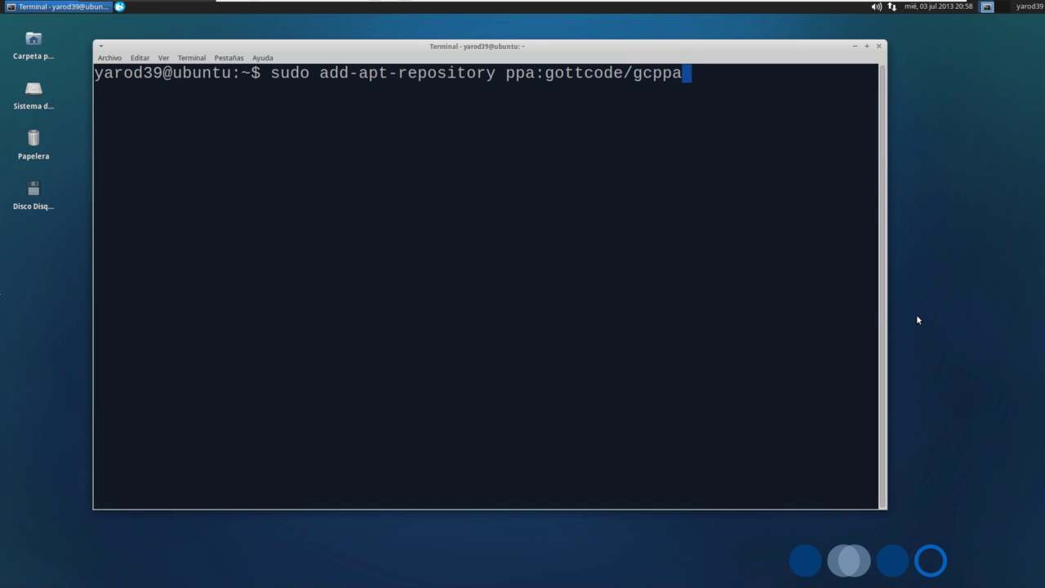
pyautogui.press('Return')
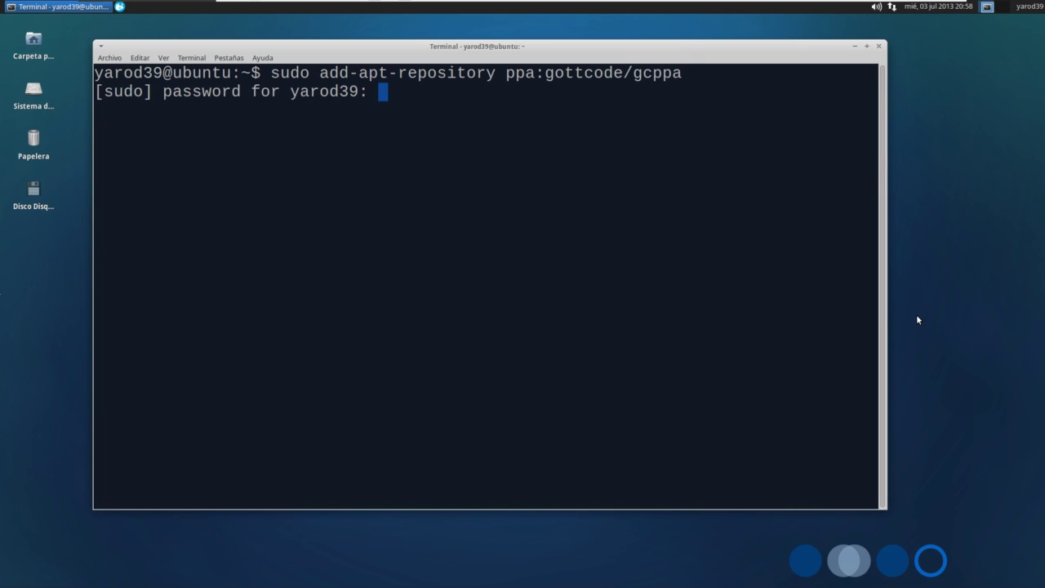
pyautogui.press('Return')
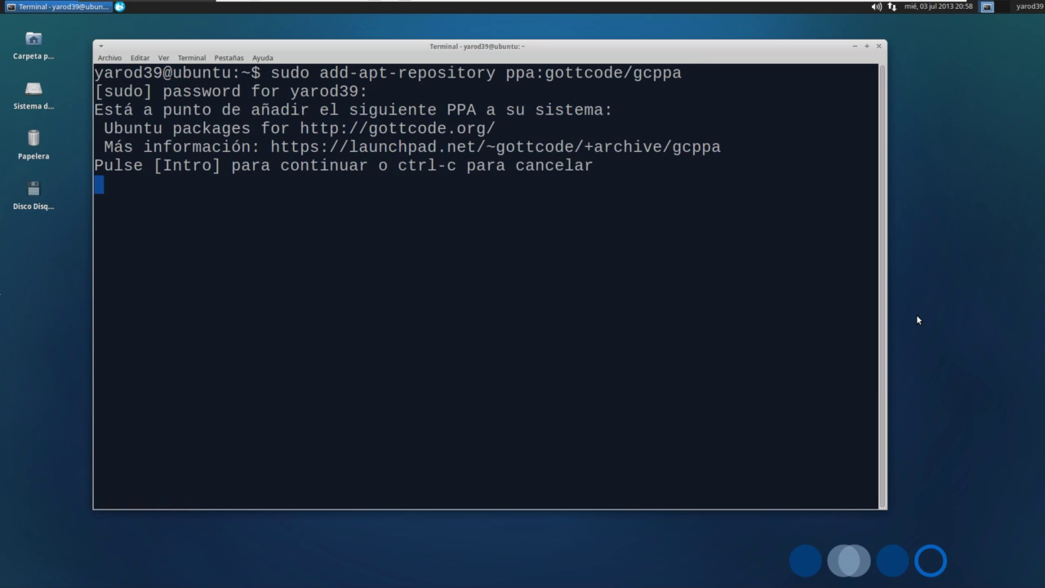
pyautogui.press('Return')
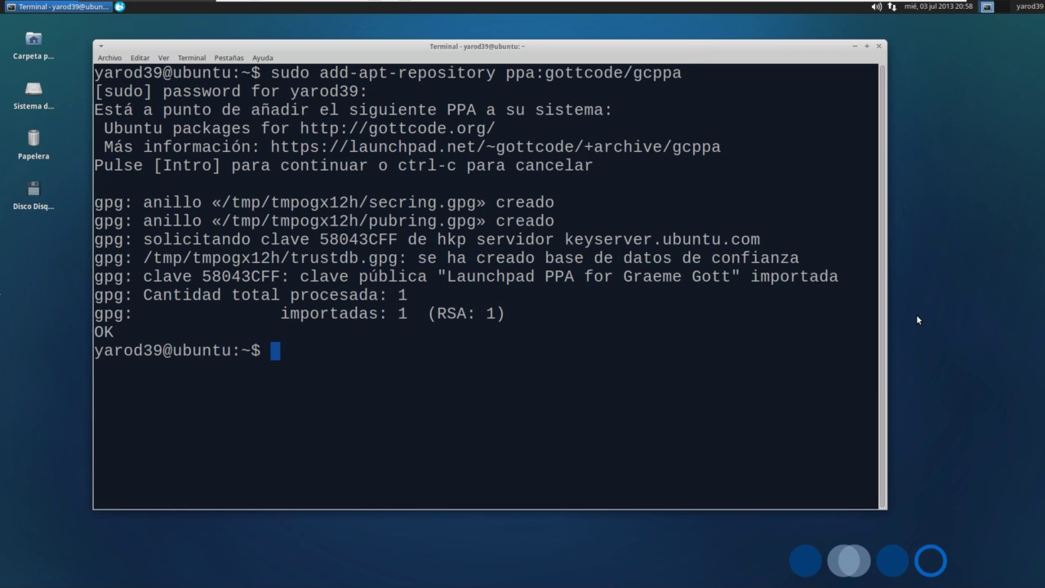
# Refresh the package lists with "sudo apt-get update".
pyautogui.write('sudo ')
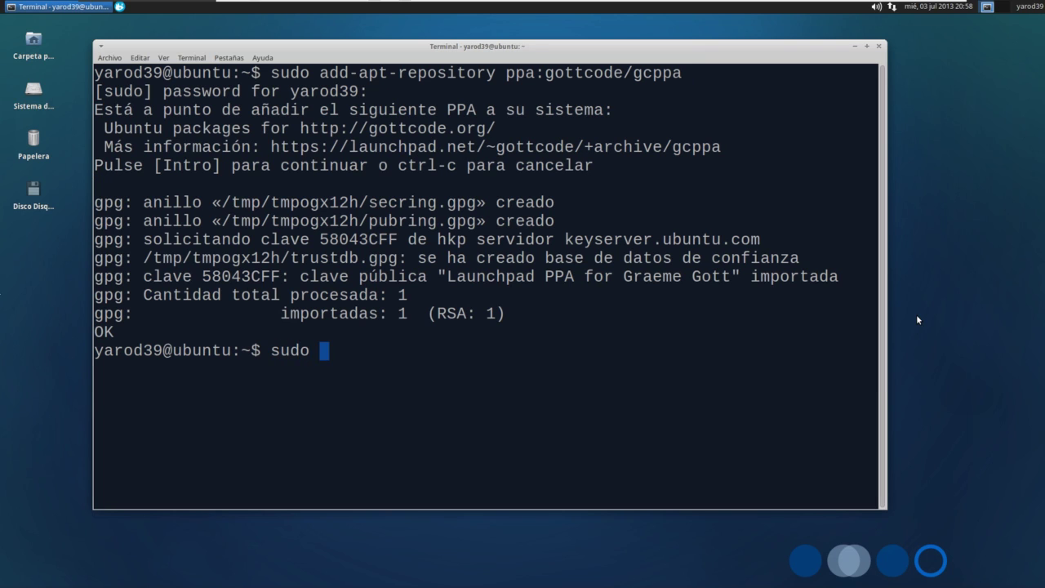
pyautogui.write('apt-get update')
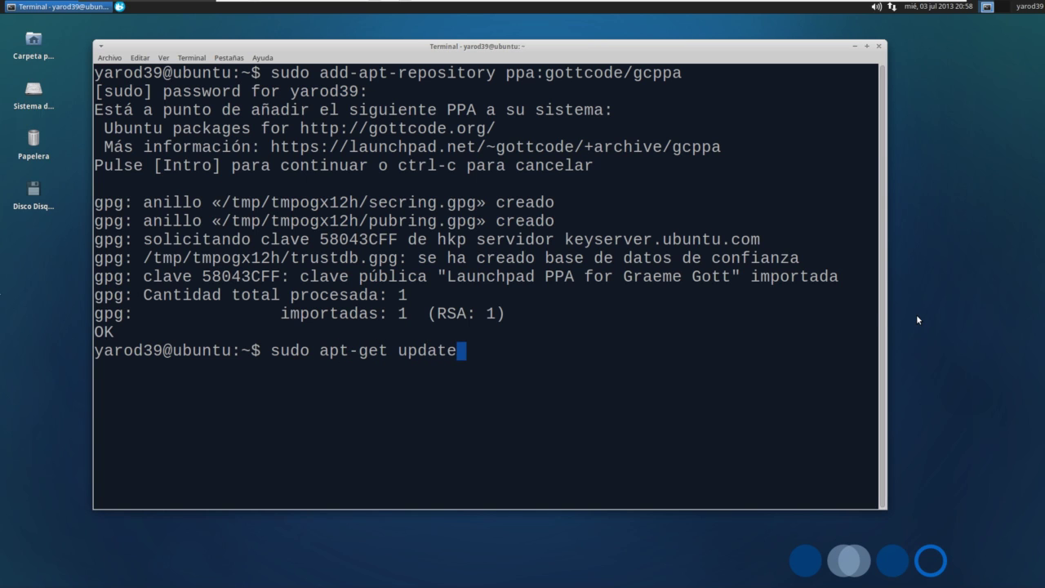
pyautogui.press('Return')
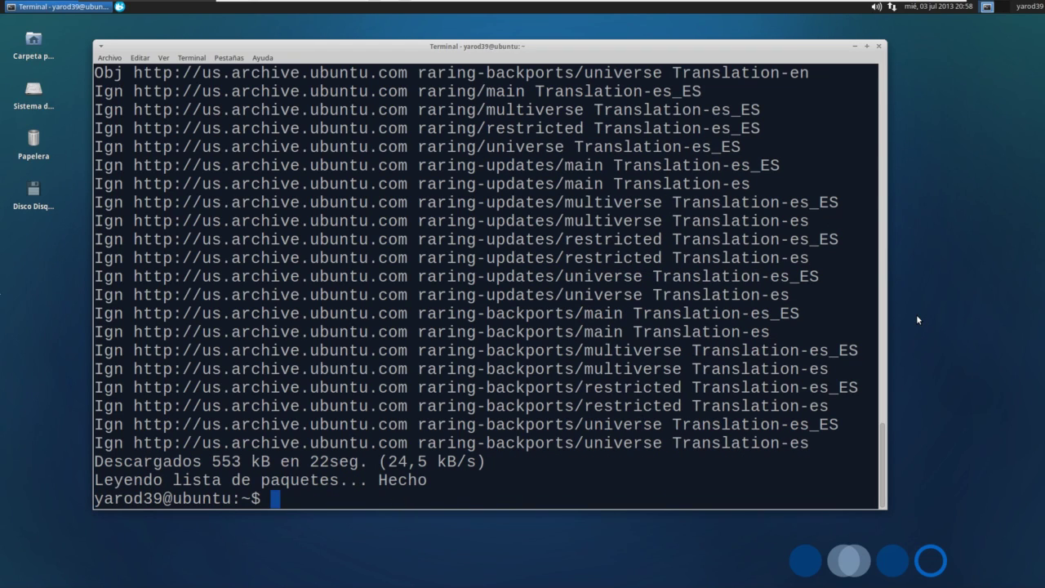
# Run "sudo apt-get install xfce4-whiskermenu-plugin" to install the menu plugin, and end the terminal session with "exit".
pyautogui.write('sudo apt-get install')
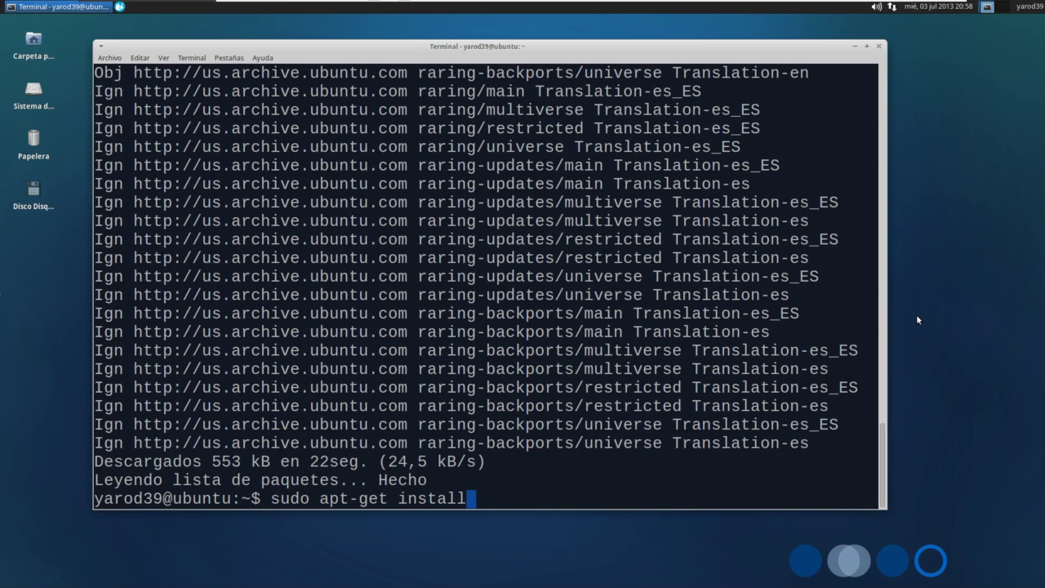
pyautogui.write(' xfc')
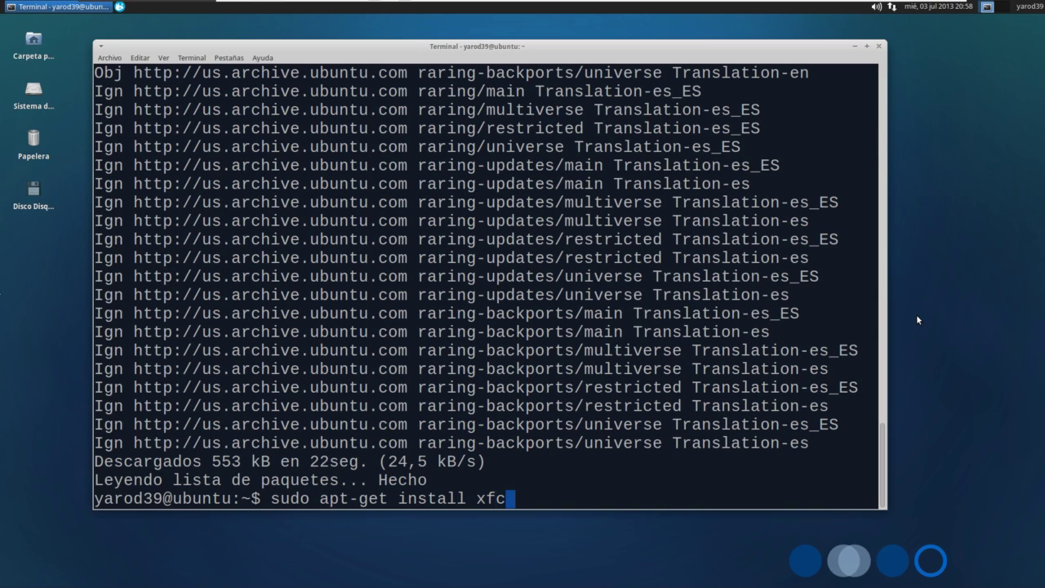
pyautogui.write('e4-whi')
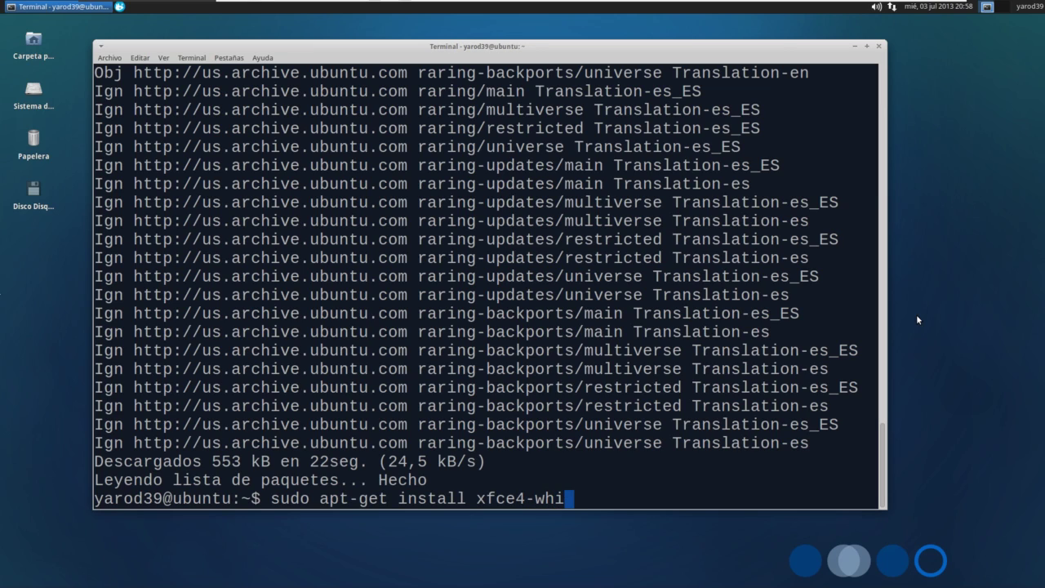
pyautogui.write('skermenu')
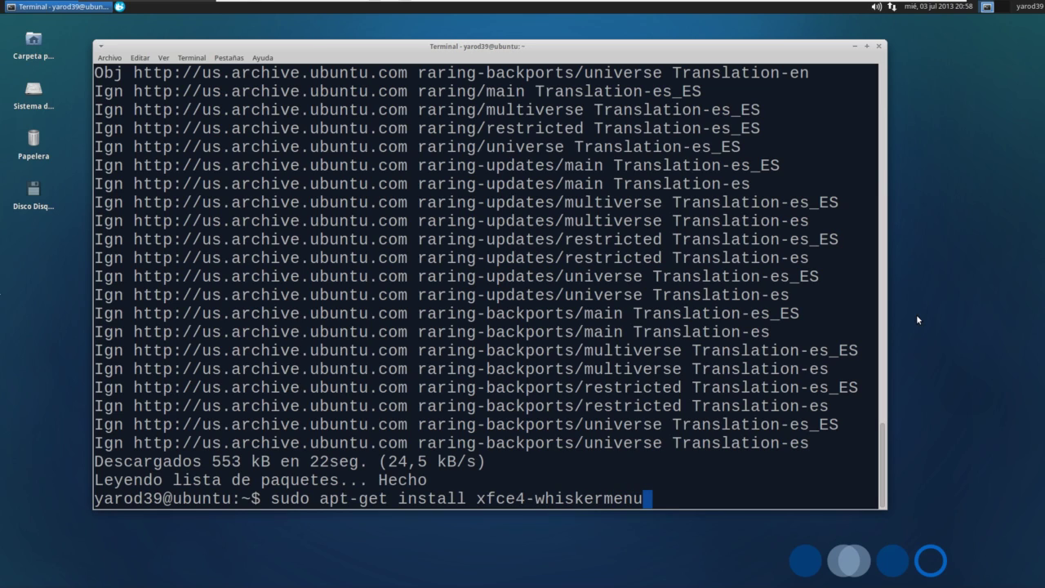
pyautogui.write('-plugin')
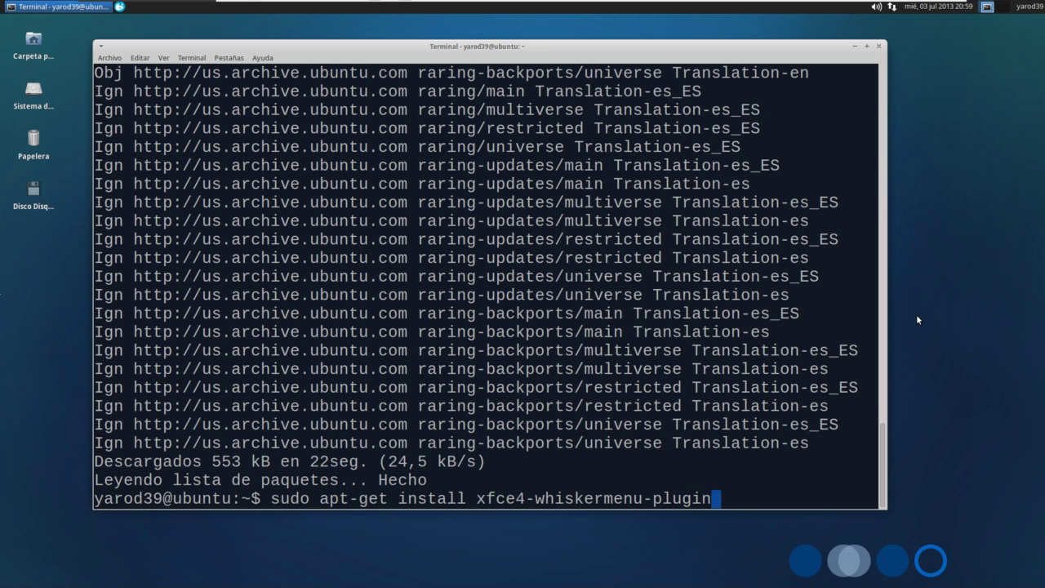
pyautogui.press('Return')
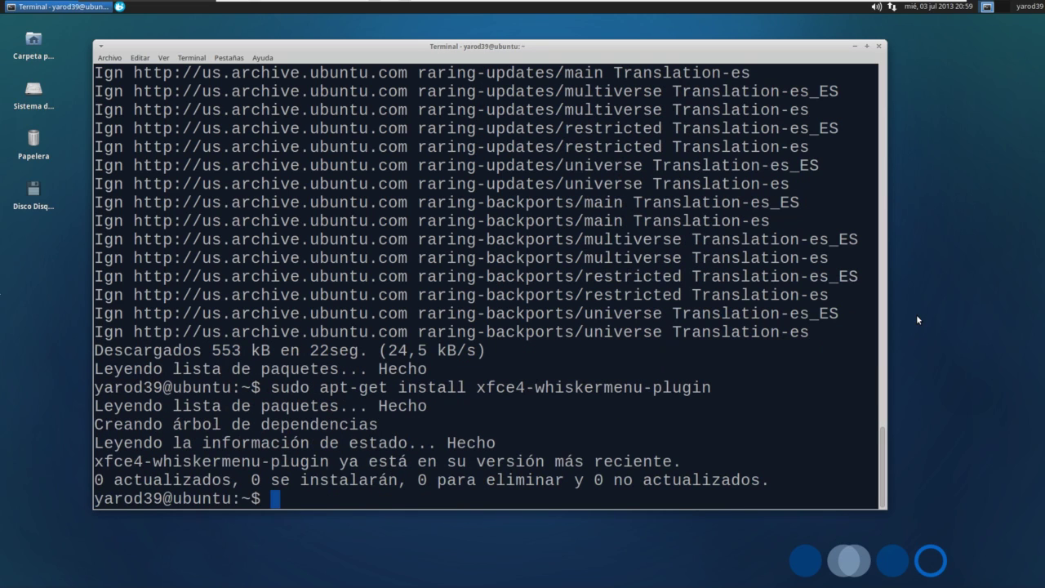
pyautogui.write('exit')
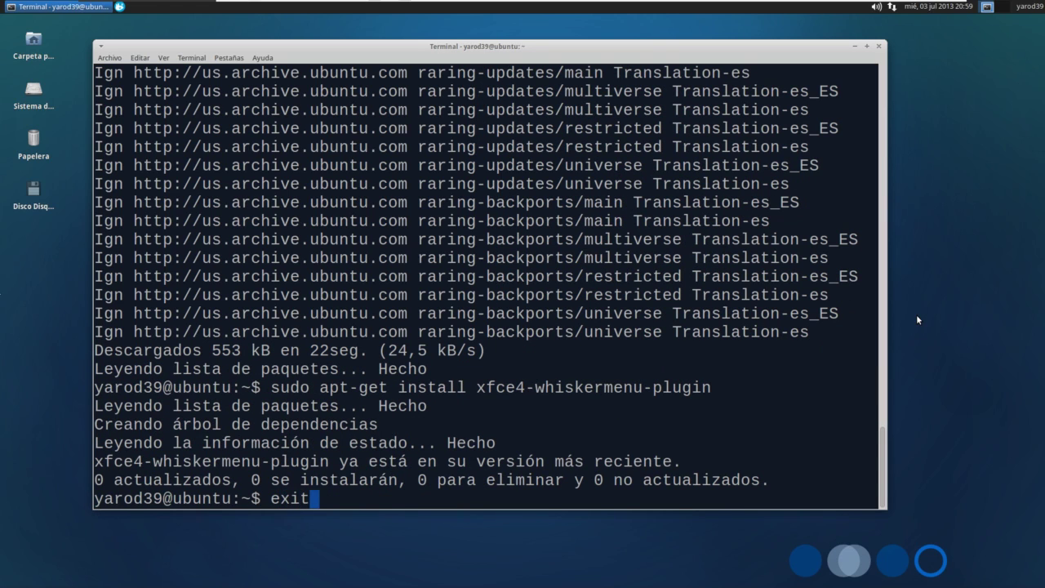
pyautogui.press('Return')
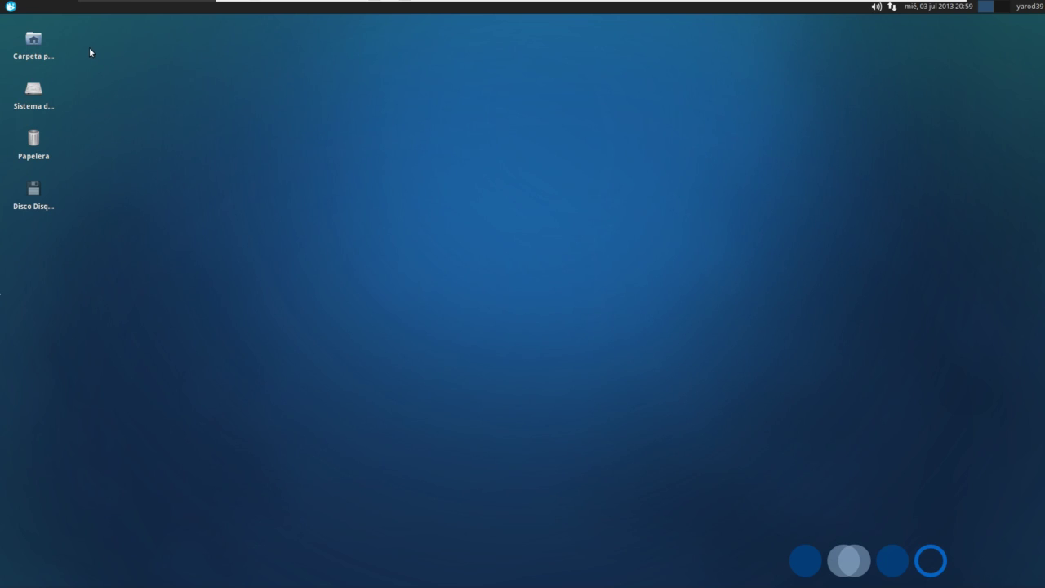
pyautogui.rightClick(161, 111)
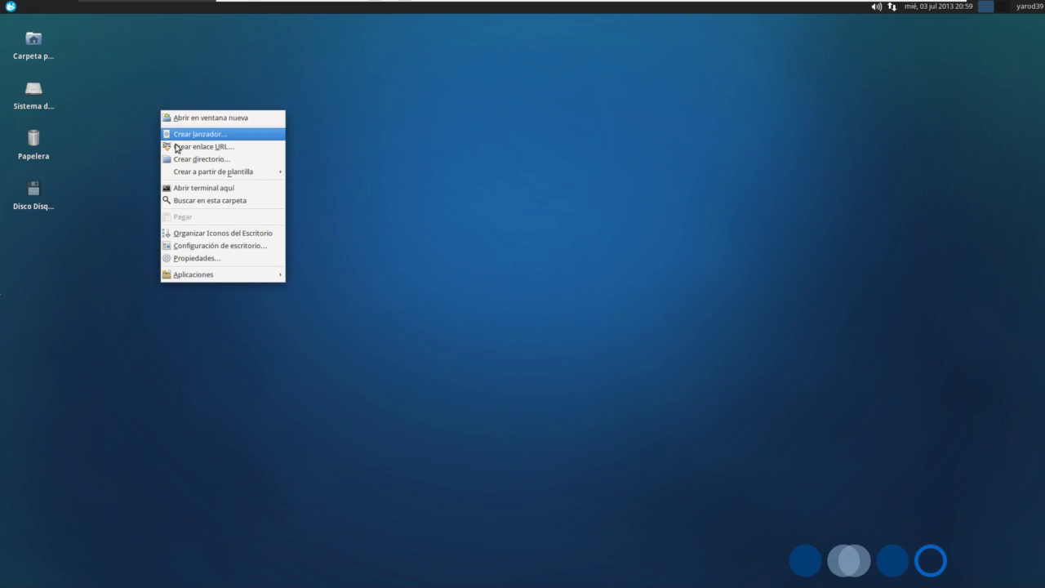
pyautogui.click(192, 258)
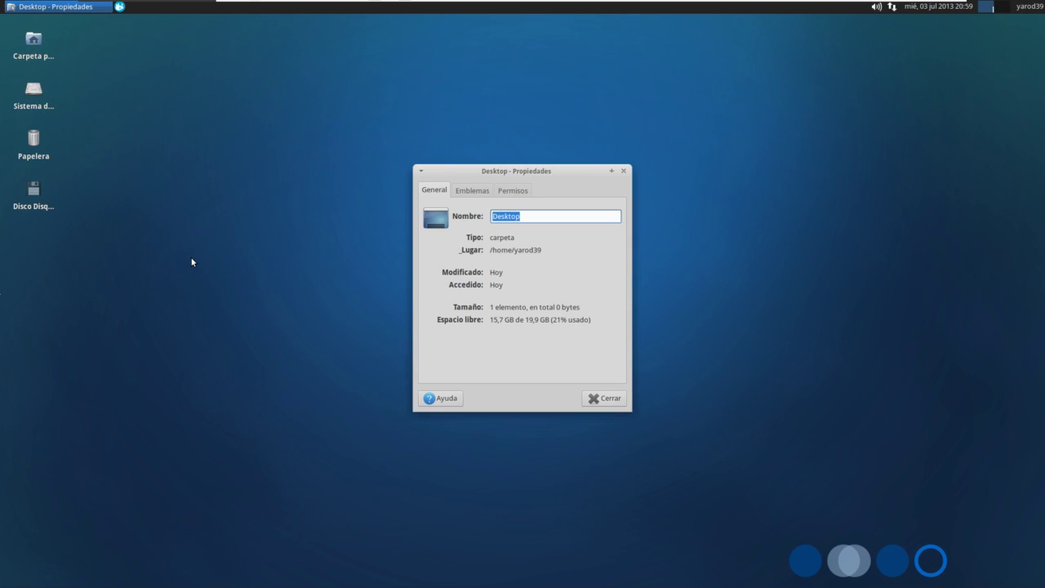
pyautogui.click(624, 171)
# Open the desktop configuration and examine its Menús and Iconos settings.
pyautogui.rightClick(364, 191)
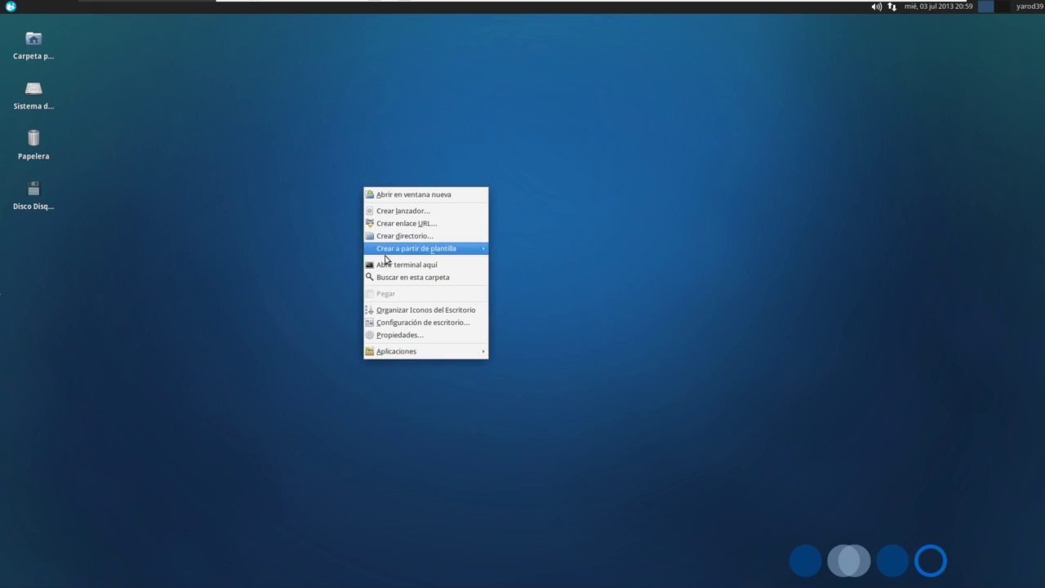
pyautogui.click(396, 327)
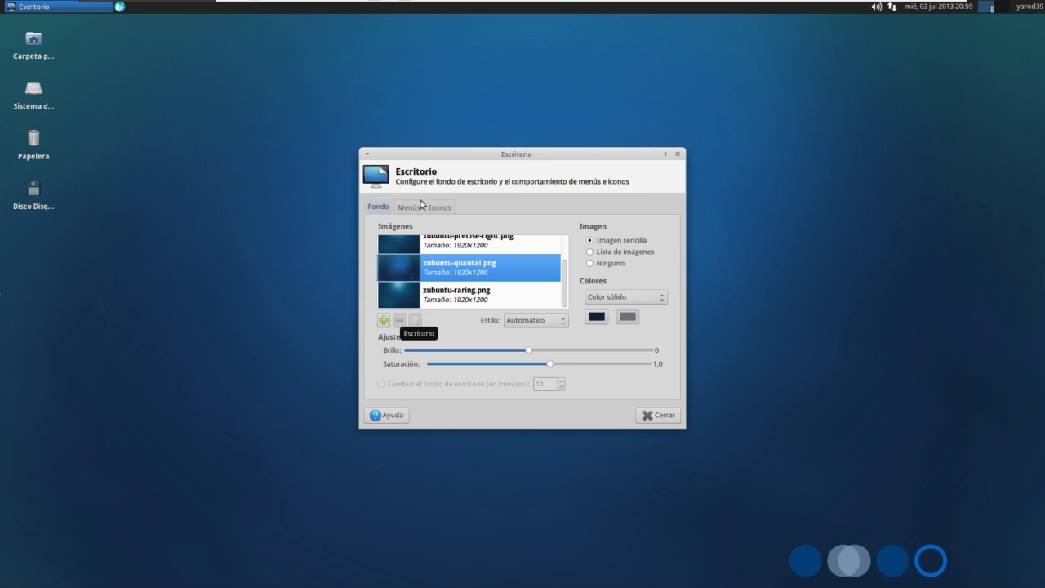
pyautogui.click(410, 209)
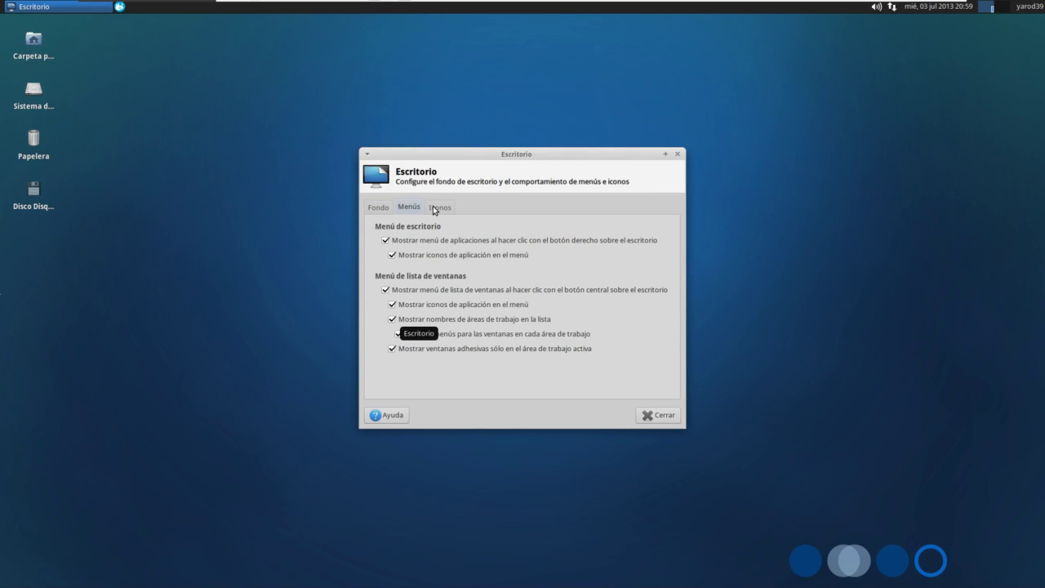
pyautogui.click(434, 207)
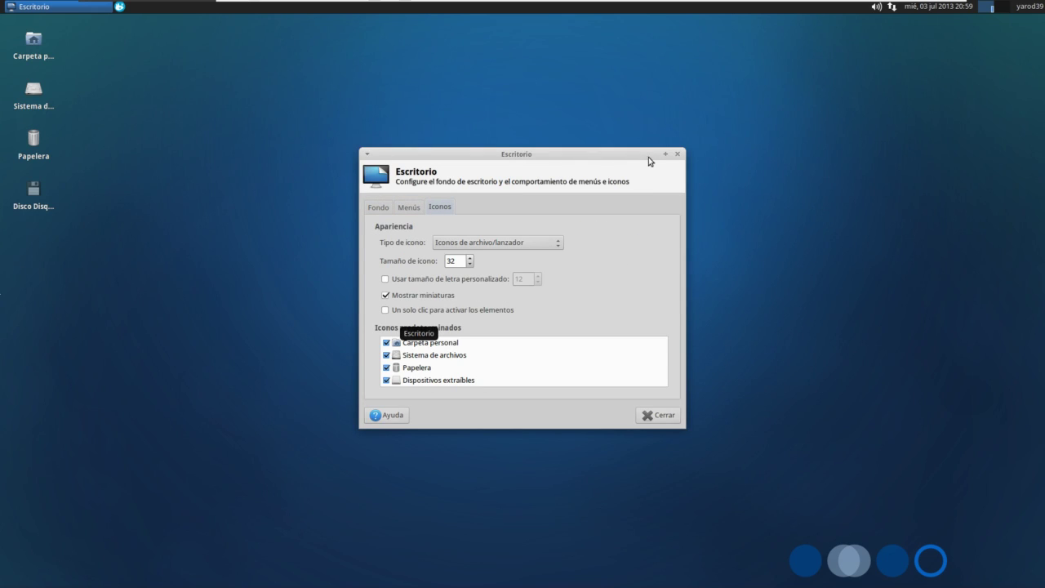
# Close the desktop settings and examine the Sistema and Accesorios categories in Whisker Menu.
pyautogui.click(677, 153)
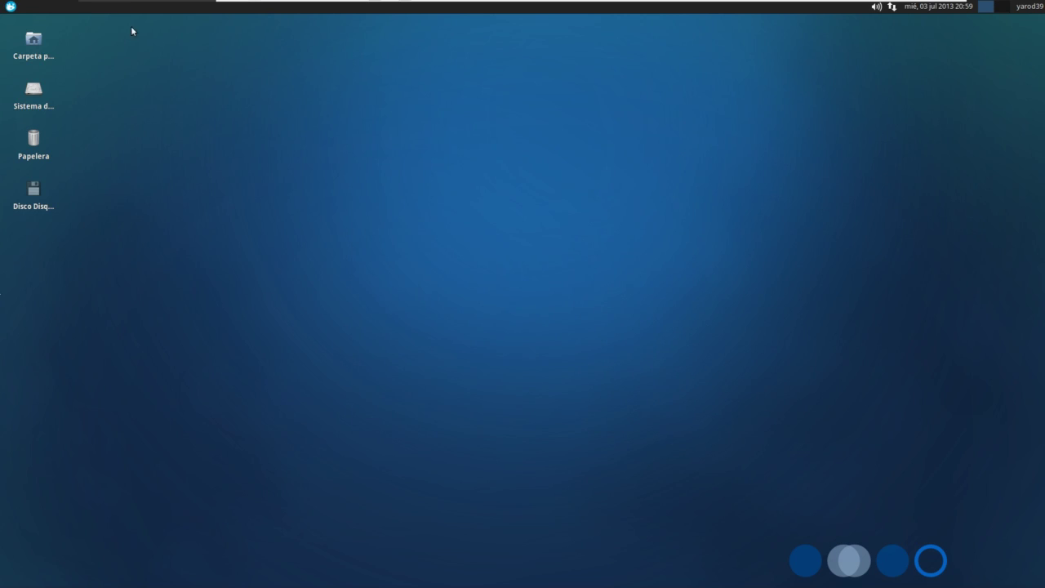
pyautogui.click(10, 8)
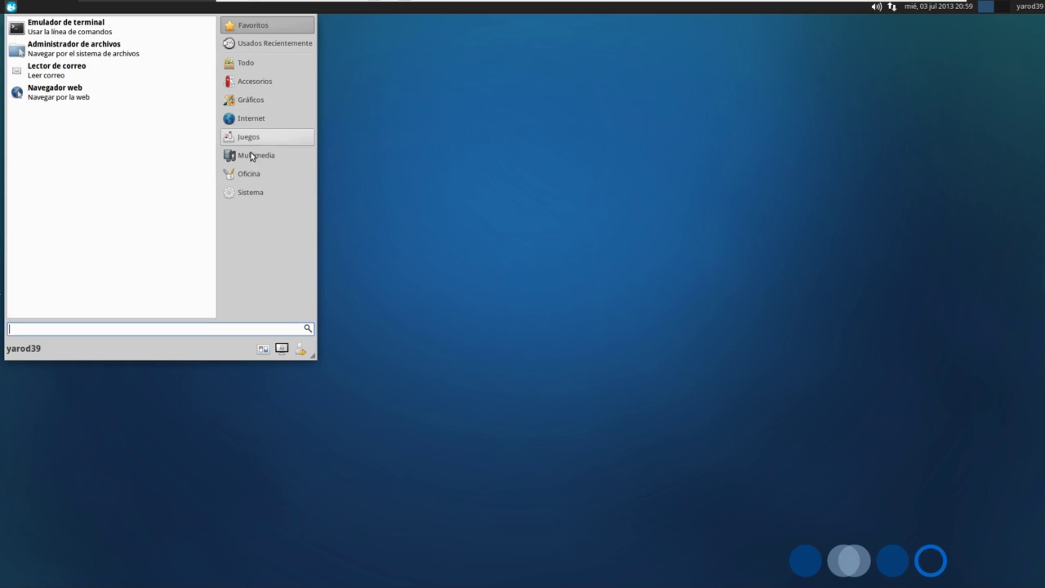
pyautogui.click(249, 194)
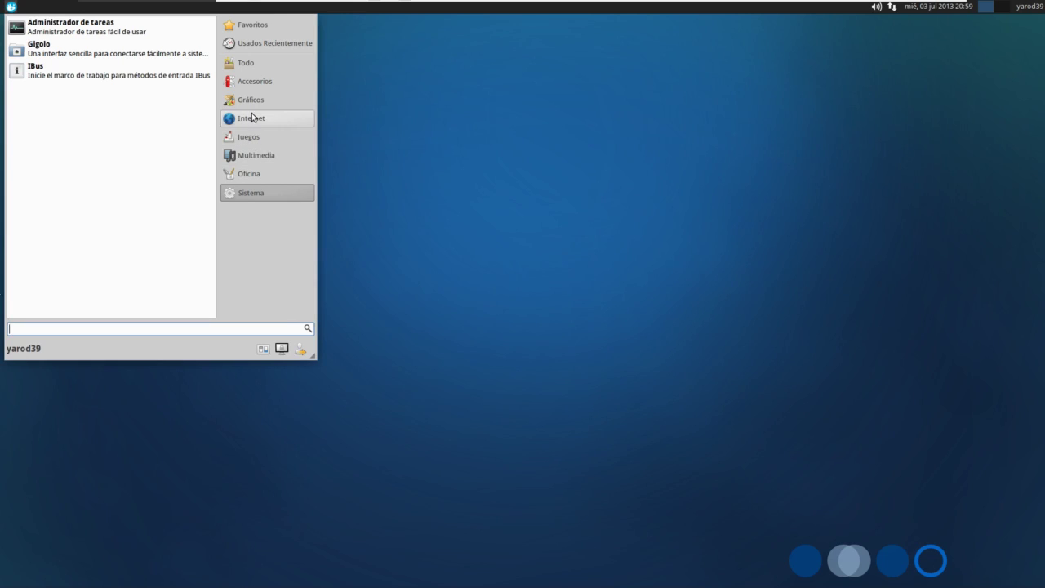
pyautogui.click(254, 86)
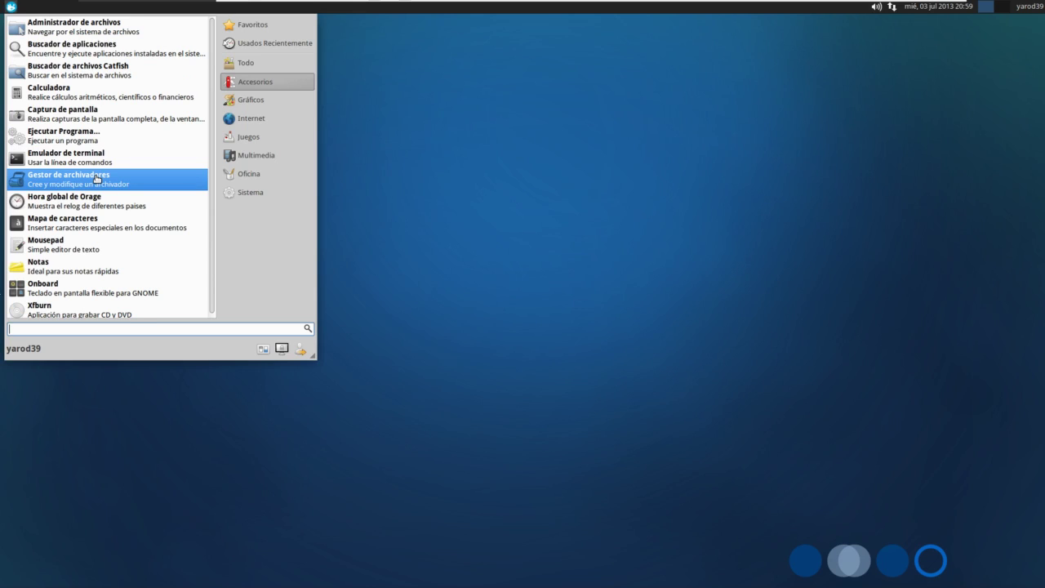
pyautogui.scroll(-1, 96, 178)
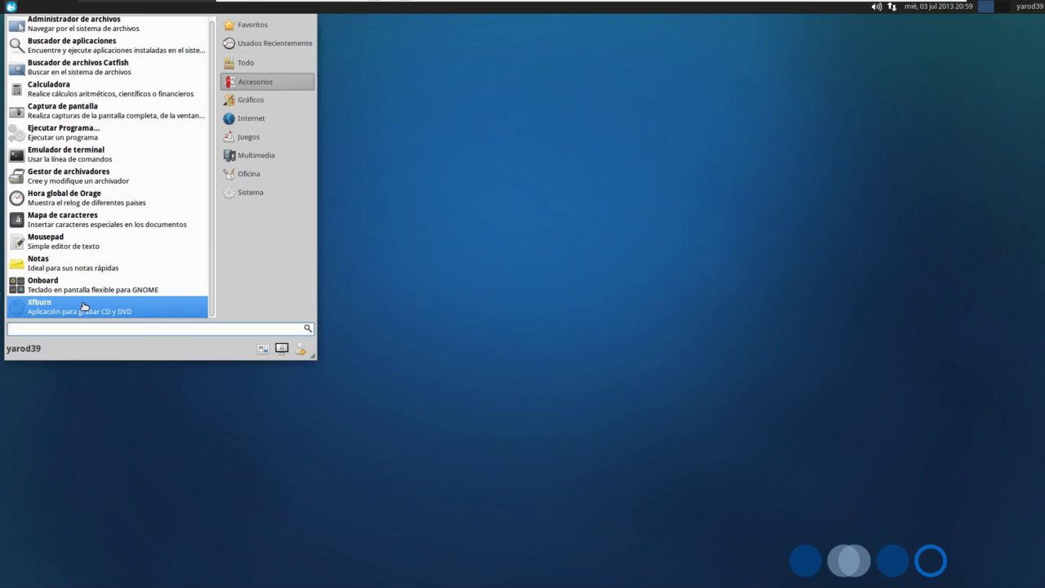
# Open Administrador de configuración from the Todo category and show the Elementos list of the Panel settings.
pyautogui.click(243, 64)
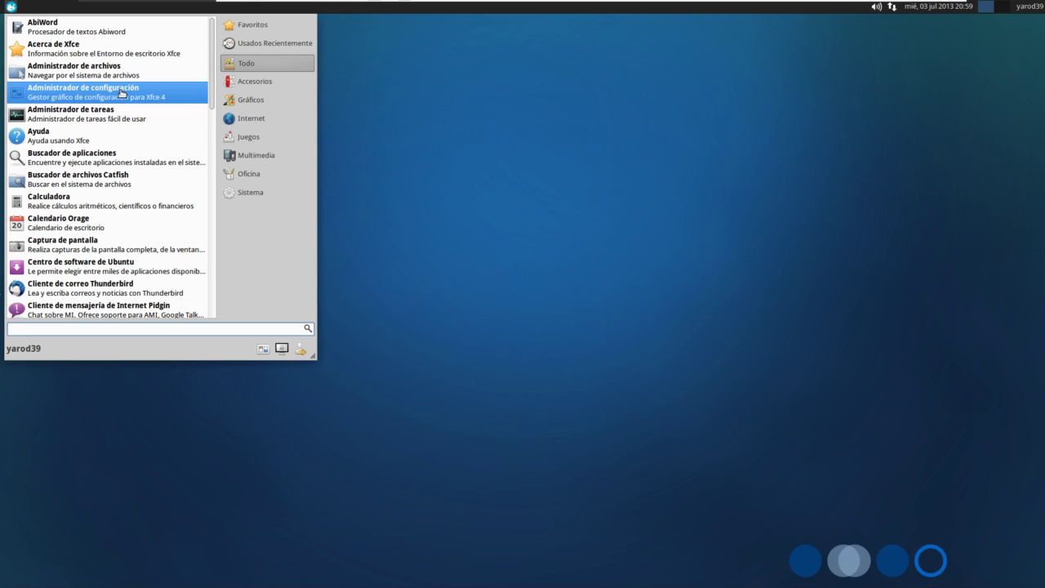
pyautogui.click(120, 93)
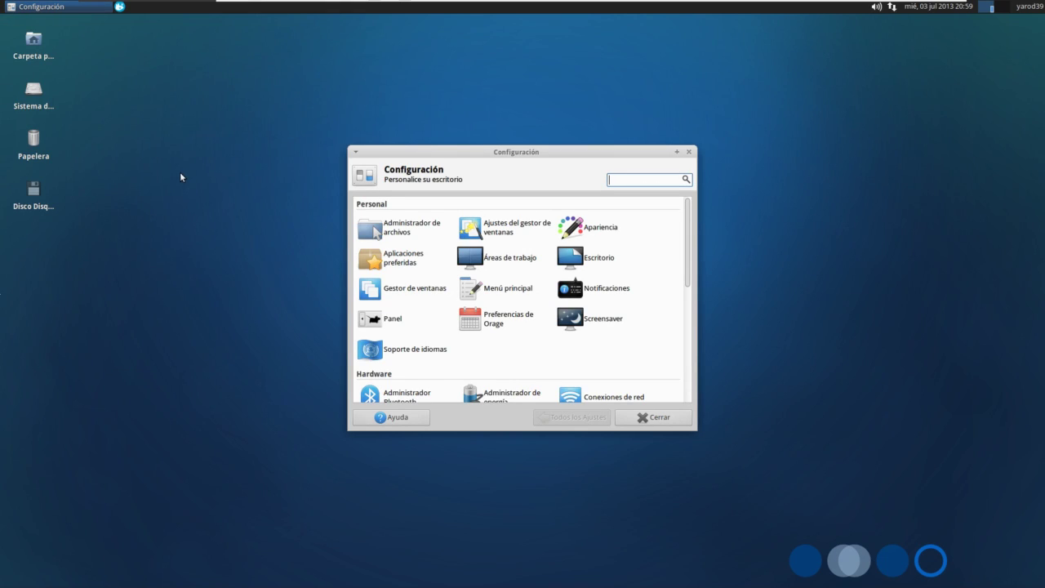
pyautogui.click(375, 323)
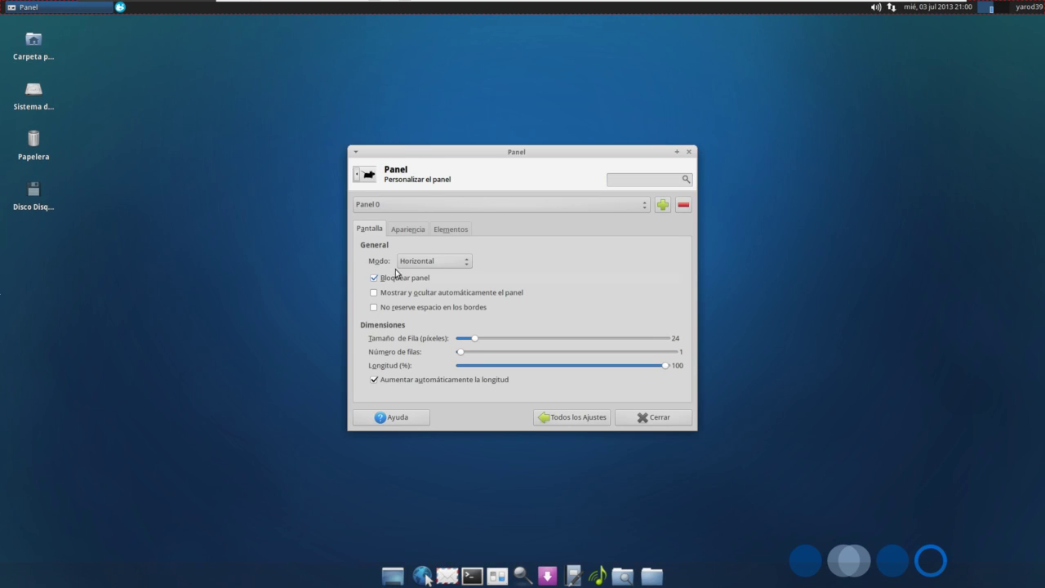
pyautogui.click(448, 229)
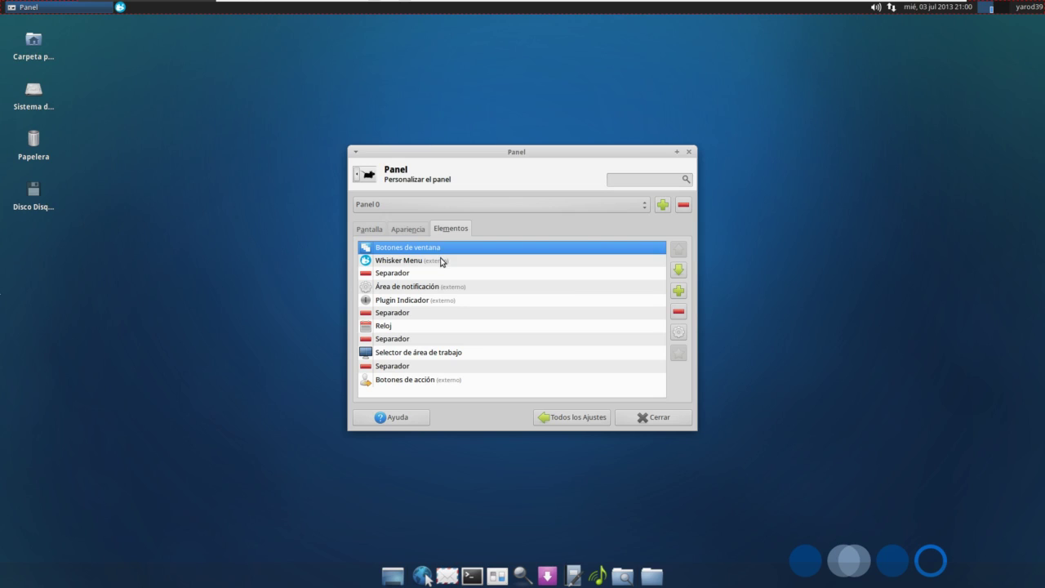
# Locate Whisker Menu among the elements available for the panel, close that list without adding it, and select the existing Whisker Menu entry.
pyautogui.click(677, 296)
pyautogui.scroll(-3, 516, 282)
pyautogui.scroll(-6, 516, 282)
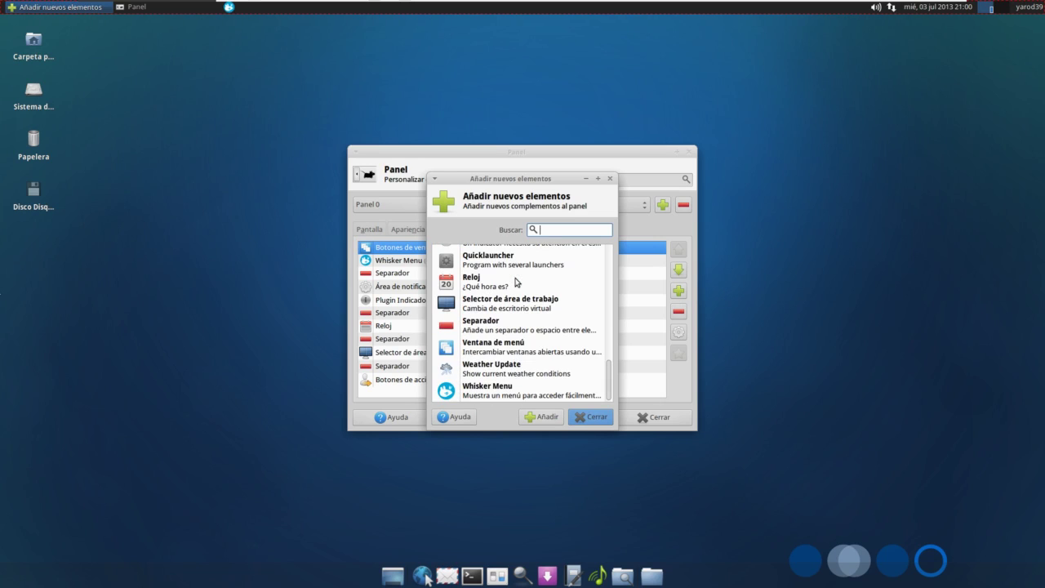
pyautogui.click(507, 393)
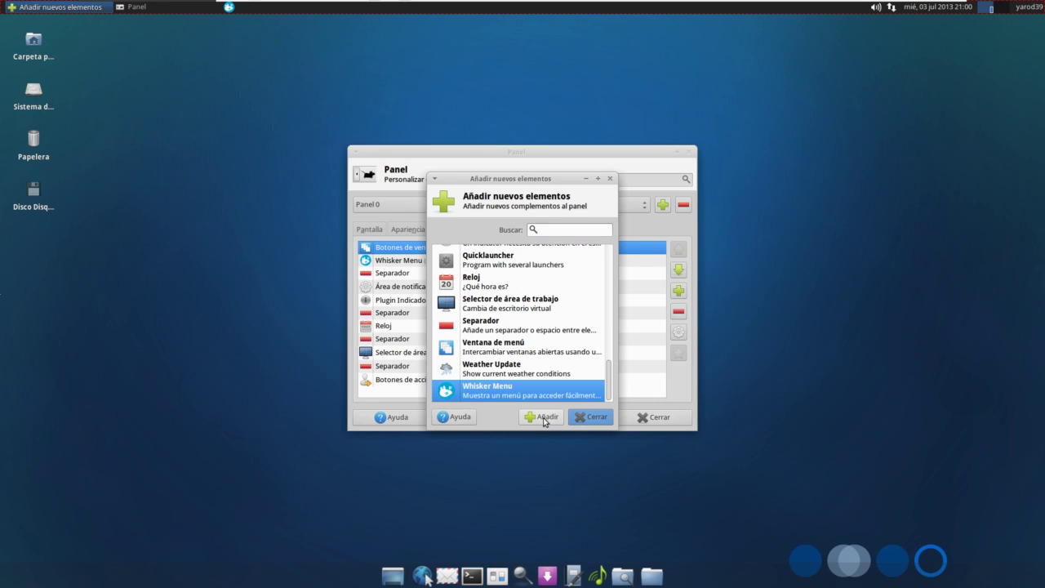
pyautogui.click(594, 417)
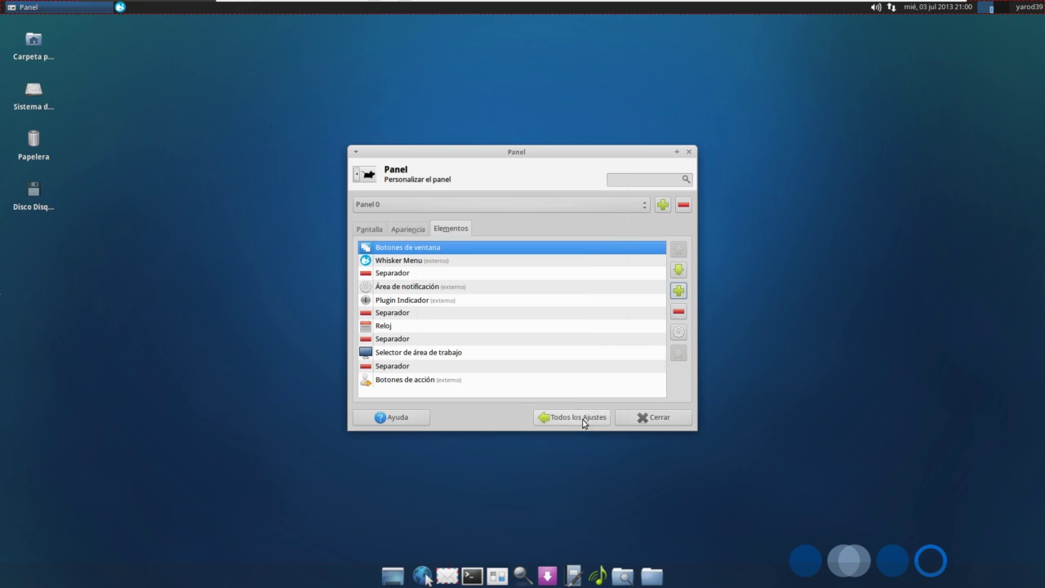
pyautogui.click(422, 262)
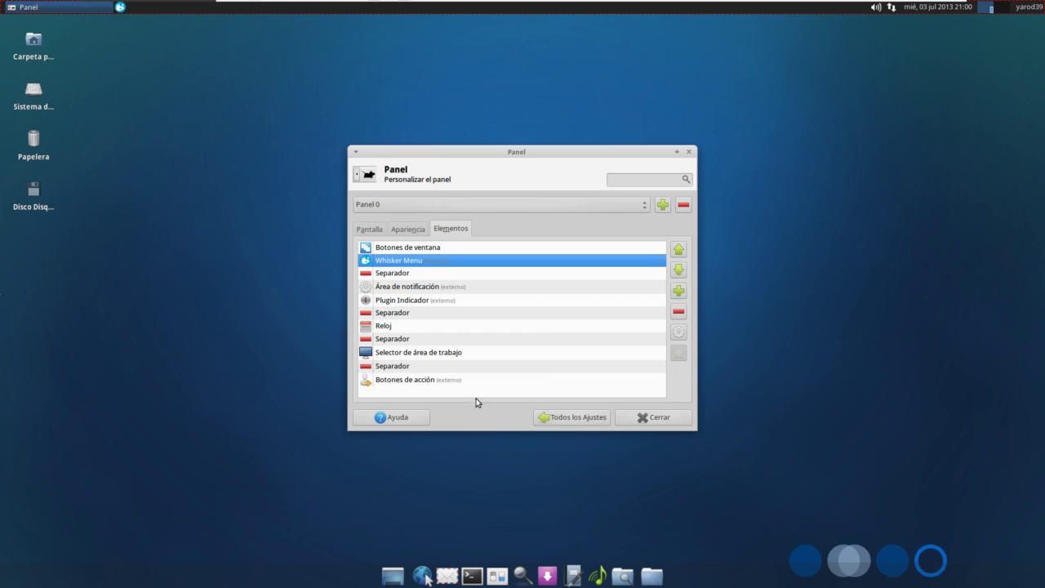
# Add another Whisker Menu element to Panel 0 and close the panel settings.
pyautogui.click(679, 291)
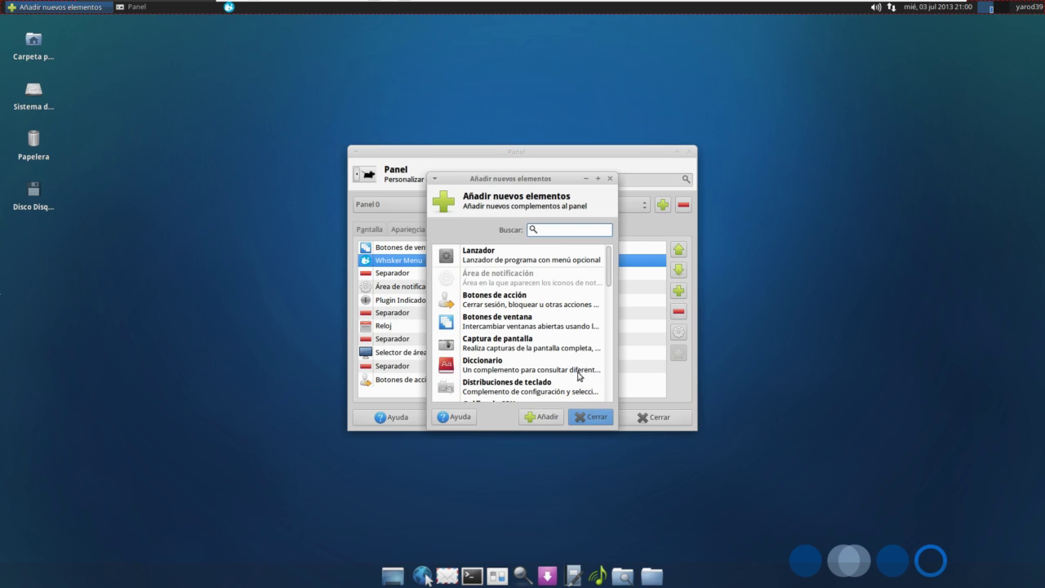
pyautogui.scroll(-10, 577, 372)
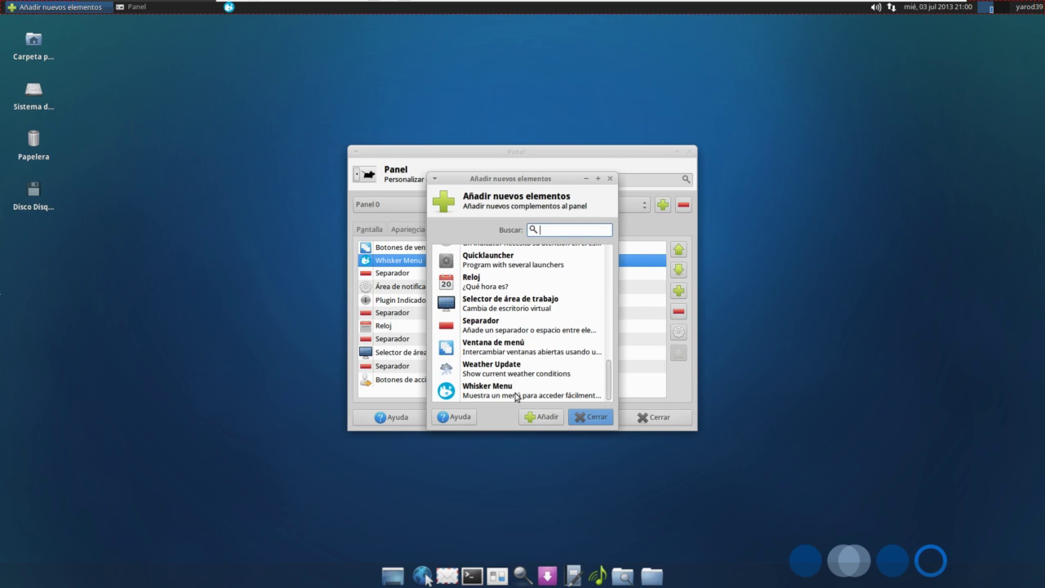
pyautogui.click(517, 397)
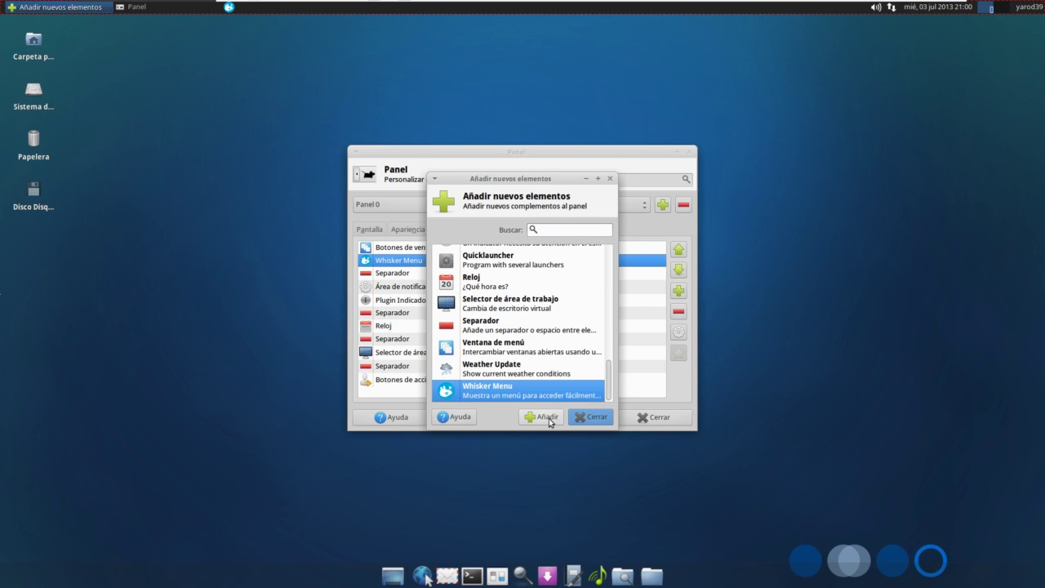
pyautogui.click(549, 420)
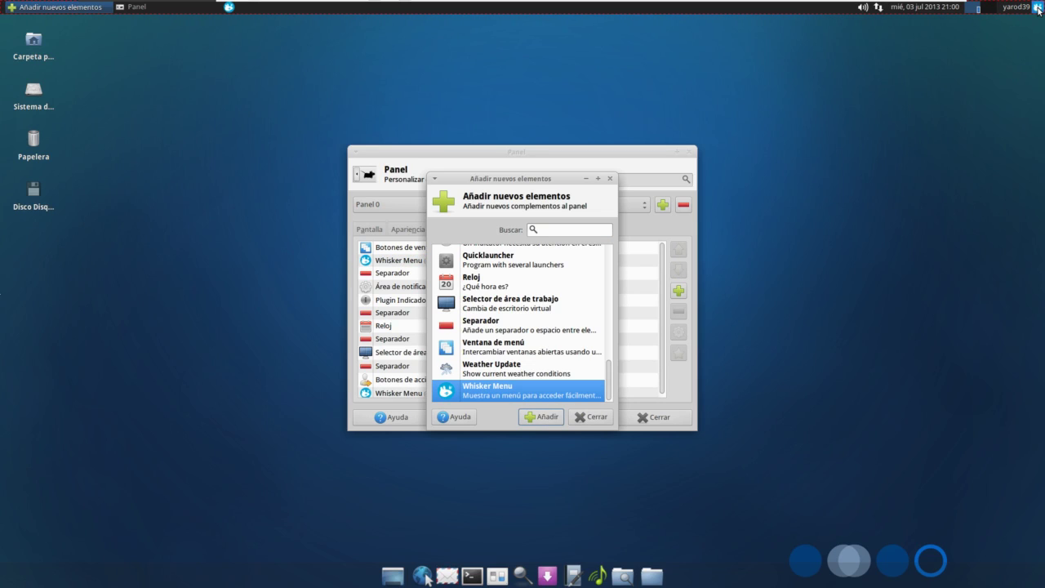
pyautogui.click(587, 421)
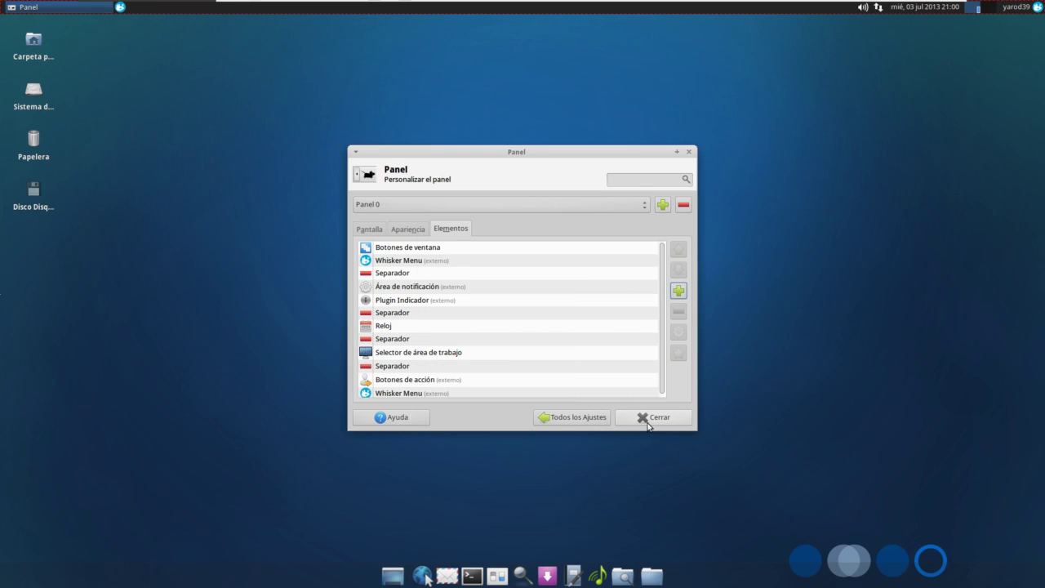
pyautogui.click(647, 419)
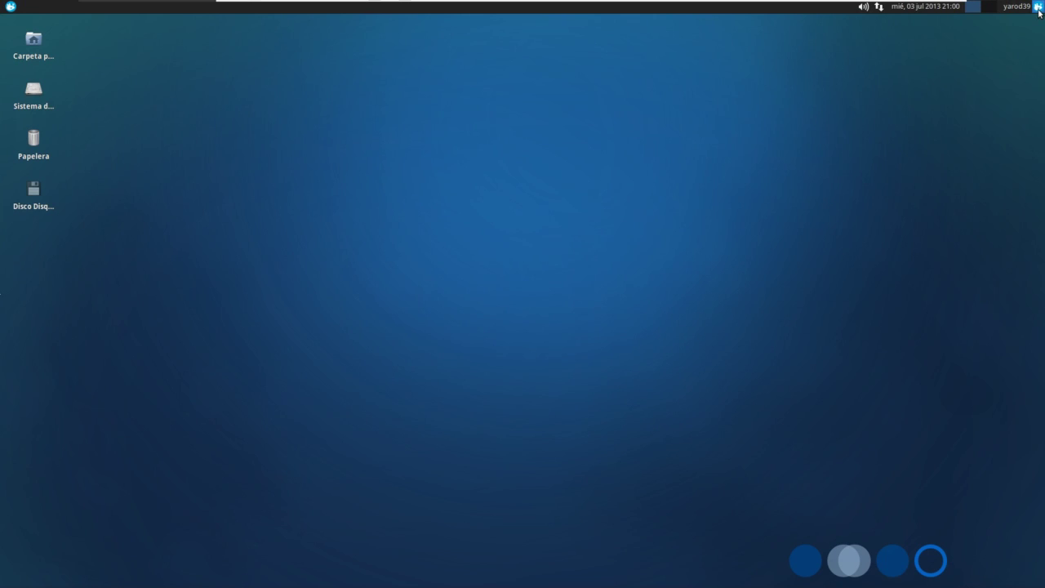
# Remove the duplicate Whisker Menu located beside the action buttons from the panel, confirming the removal.
pyautogui.rightClick(1038, 8)
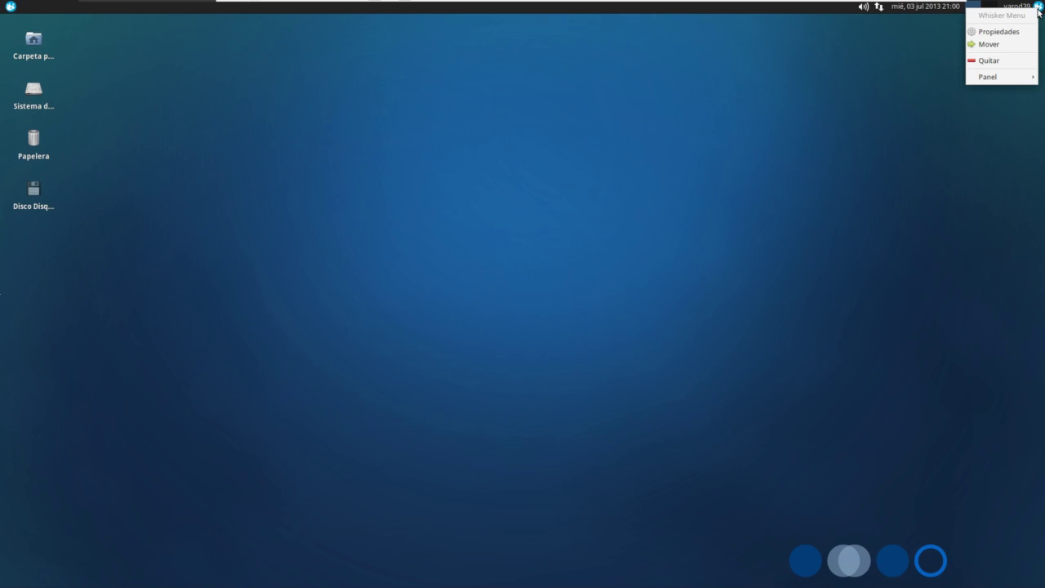
pyautogui.click(1021, 61)
pyautogui.click(634, 314)
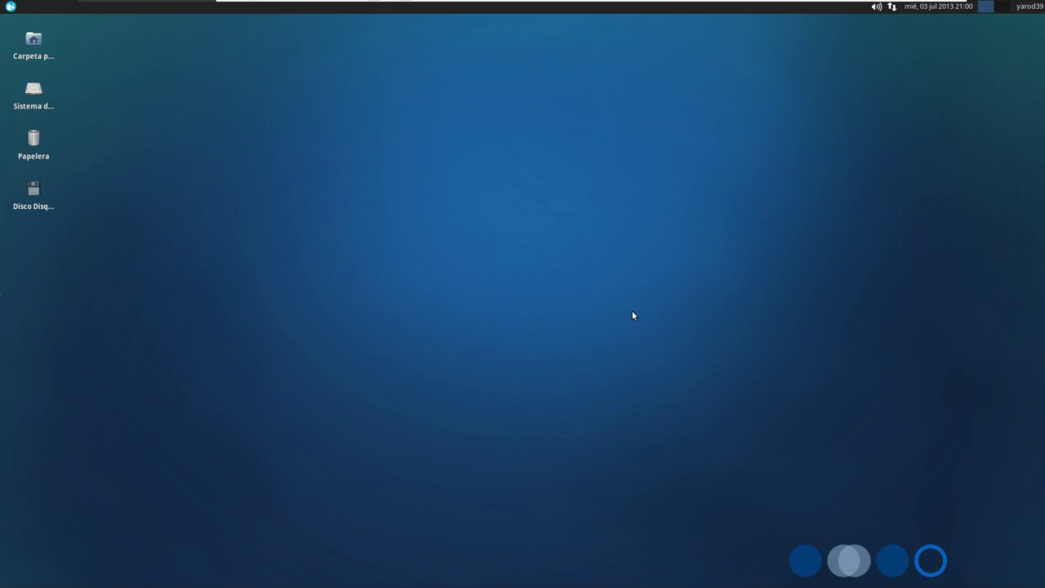
# Examine the Whisker Menu categories one by one, from Usados Recientemente through Todo, Accesorios, Gráficos, Internet, Juegos, Multimedia and Oficina to Sistema.
pyautogui.click(11, 6)
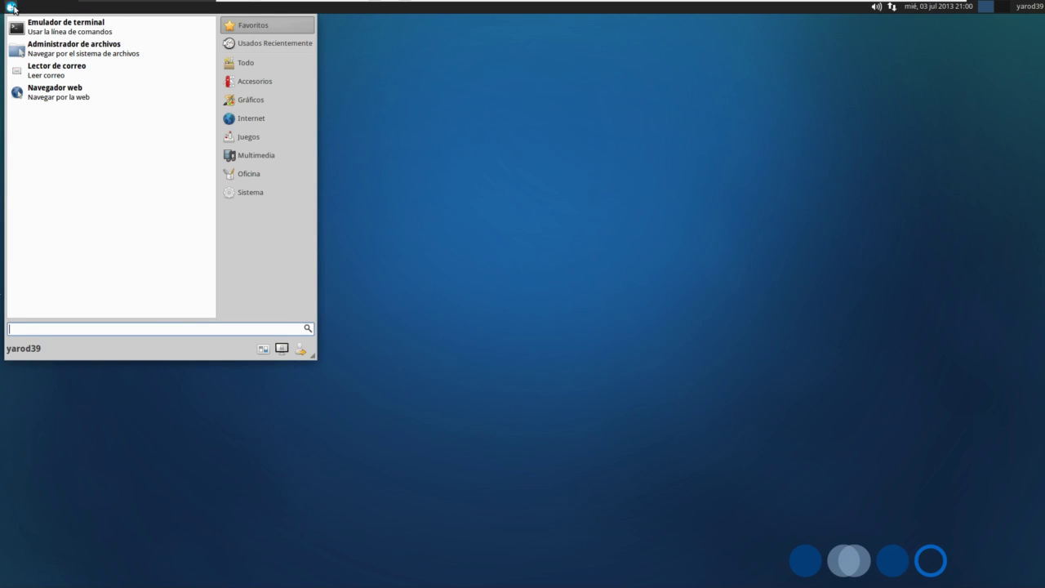
pyautogui.click(237, 47)
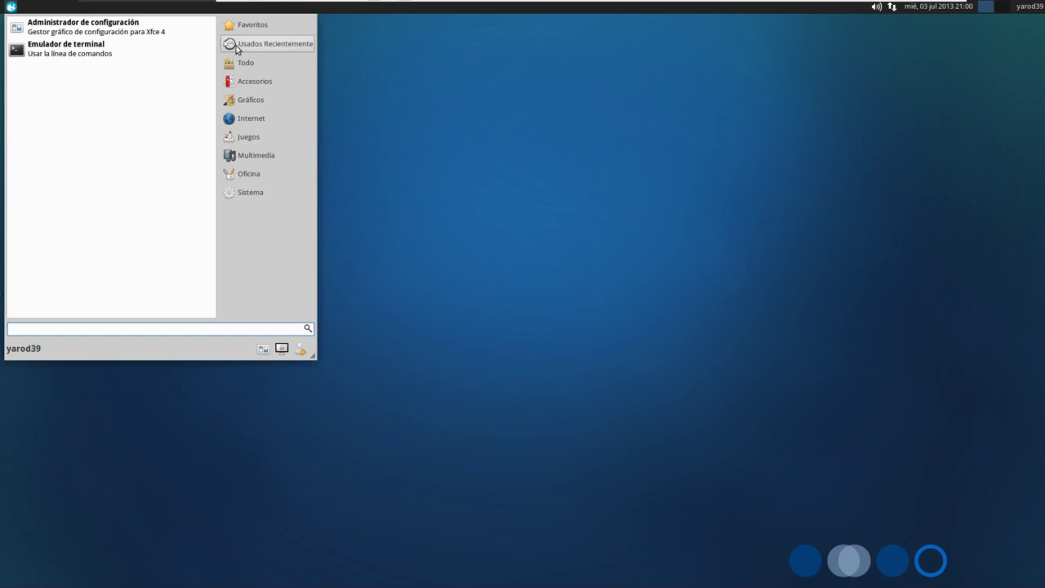
pyautogui.click(236, 63)
pyautogui.click(237, 82)
pyautogui.click(233, 100)
pyautogui.click(235, 119)
pyautogui.click(237, 139)
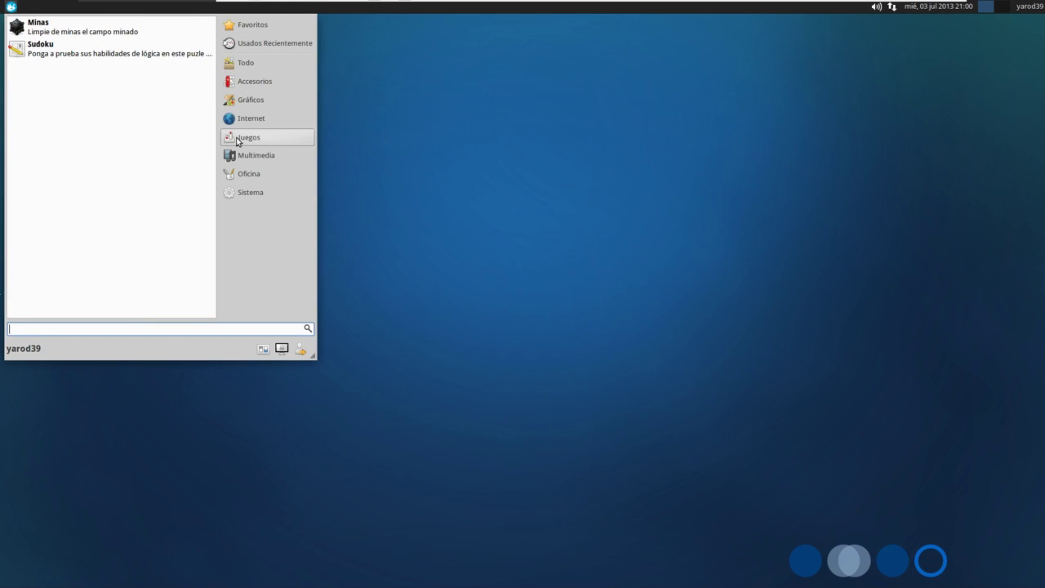
pyautogui.click(235, 155)
pyautogui.click(234, 174)
pyautogui.click(242, 194)
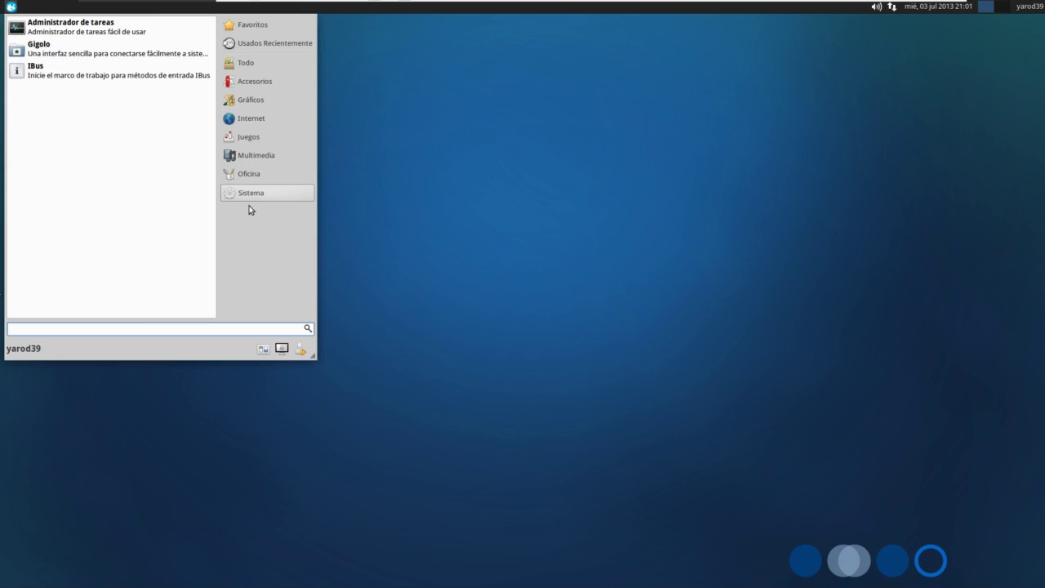
# Close Whisker Menu and switch from the Xubuntu virtual machine to the host's desktop workspace.
pyautogui.click(378, 267)
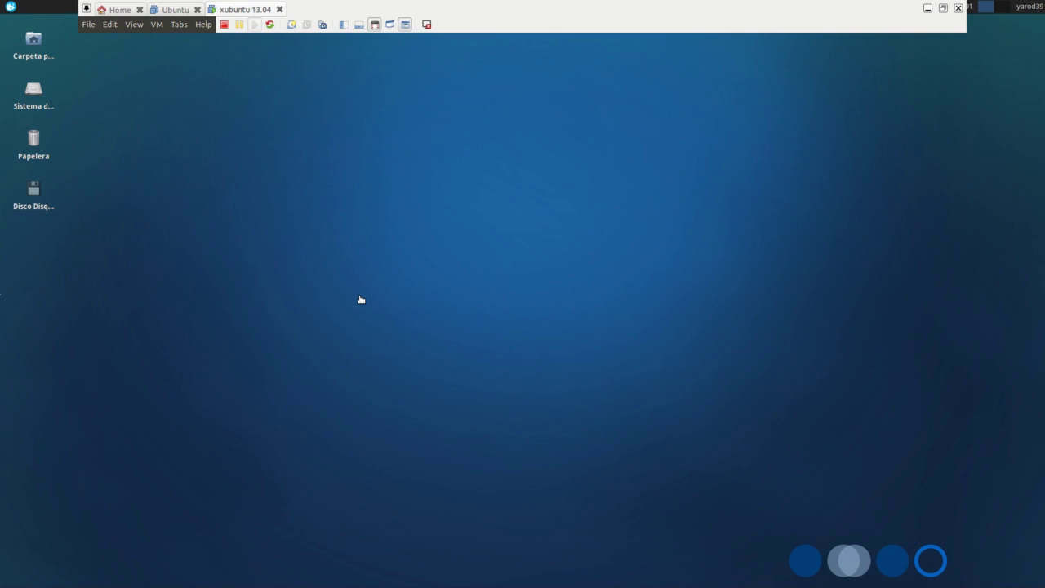
pyautogui.hotkey('ctrl', 'alt', 'Left')
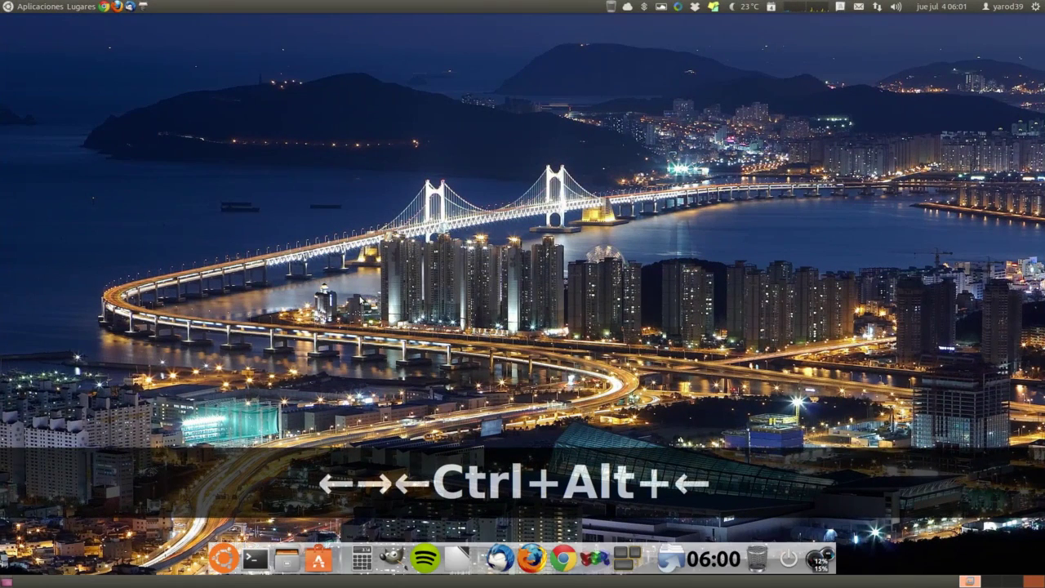